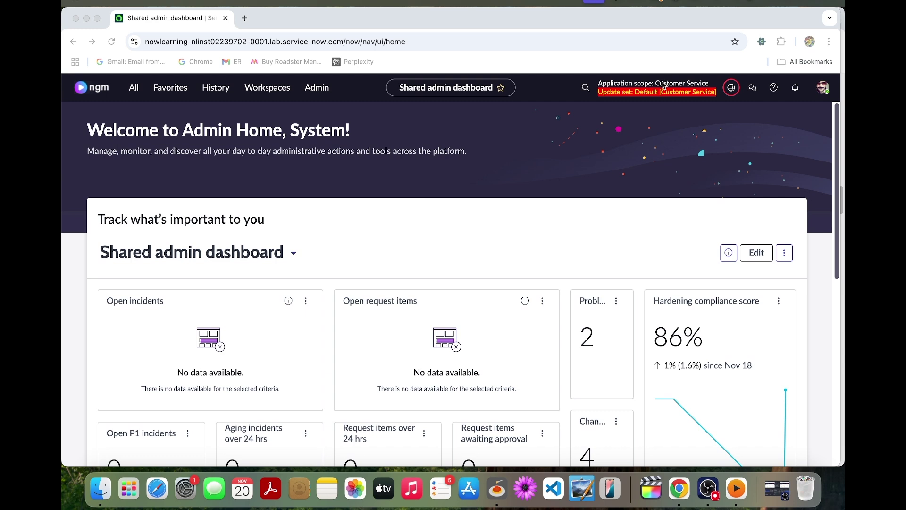
Filter the navigator for state flows, open the State Flows list in a new tab and start a new record.
click(134, 88)
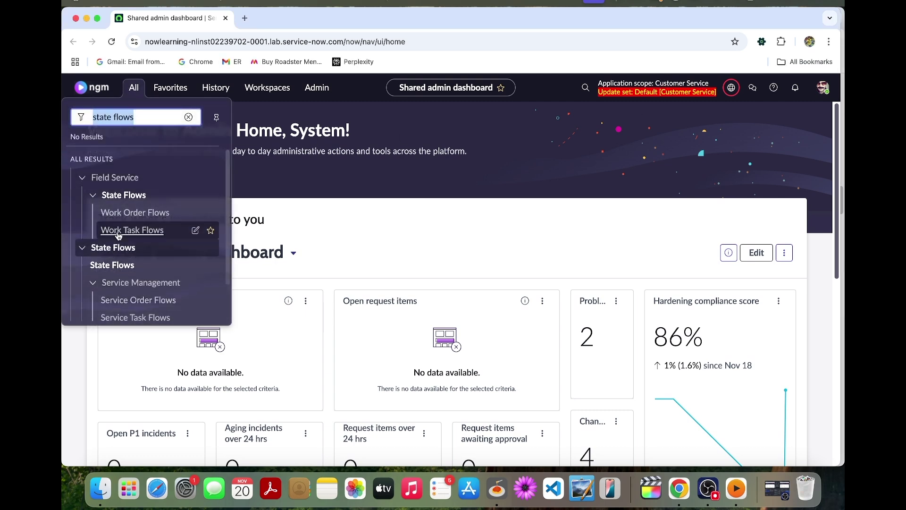
super+click(126, 265)
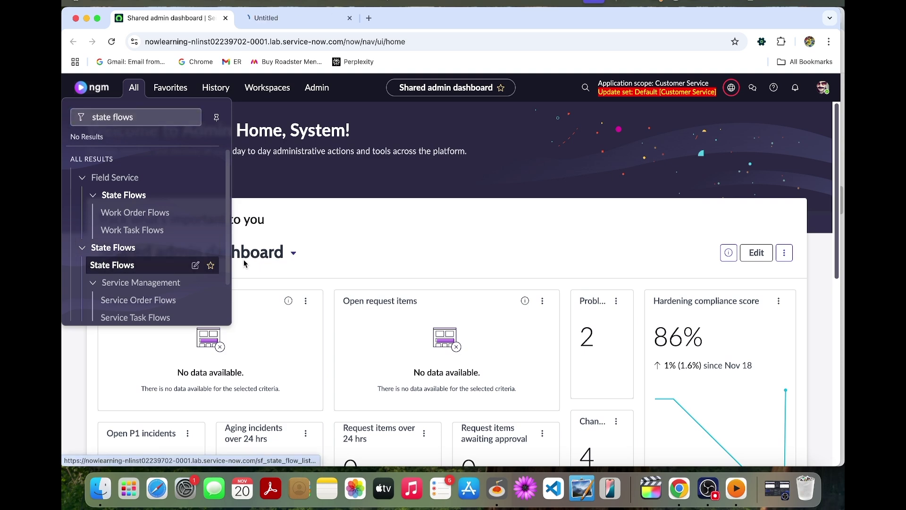
key(ctrl+Tab)
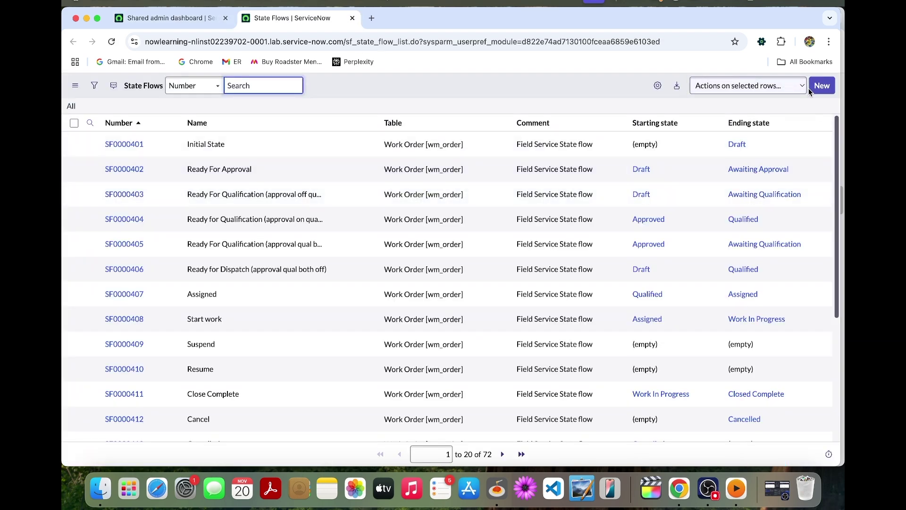
click(814, 86)
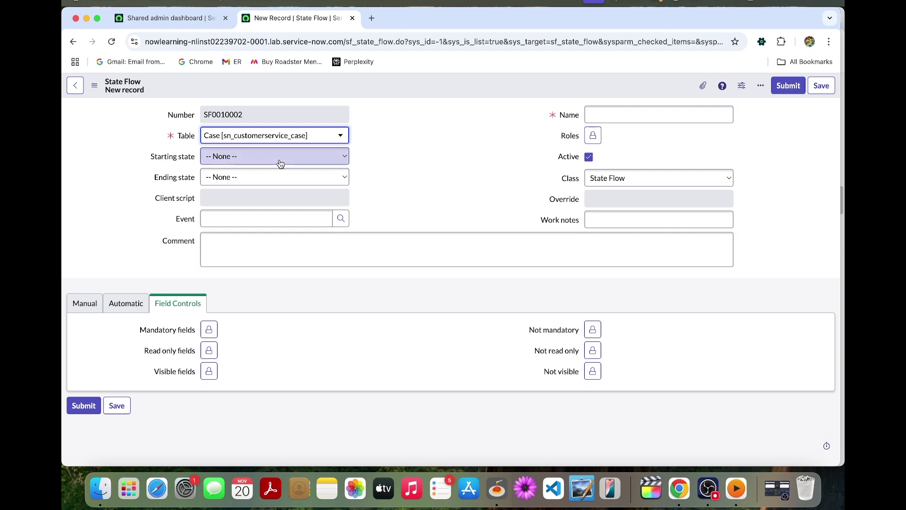
Set the ending state to Cancelled and name the state flow 'Cancel case'.
click(212, 182)
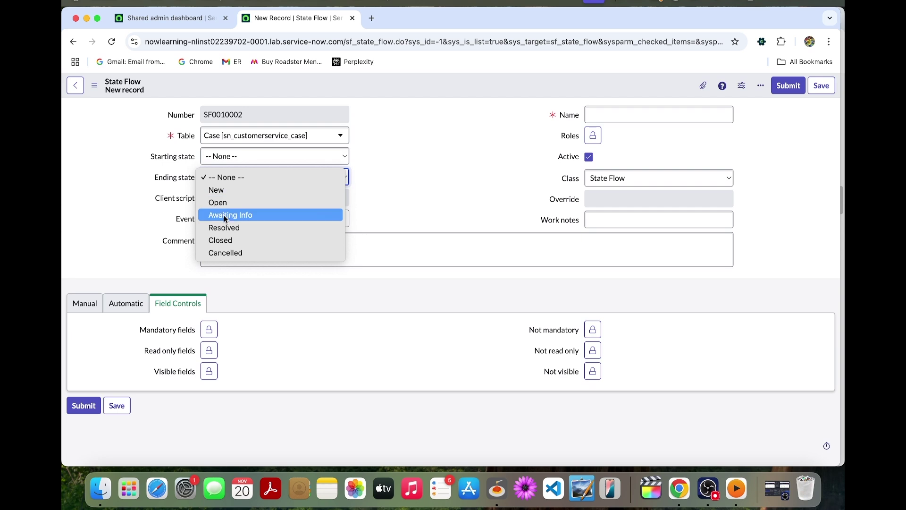
click(231, 255)
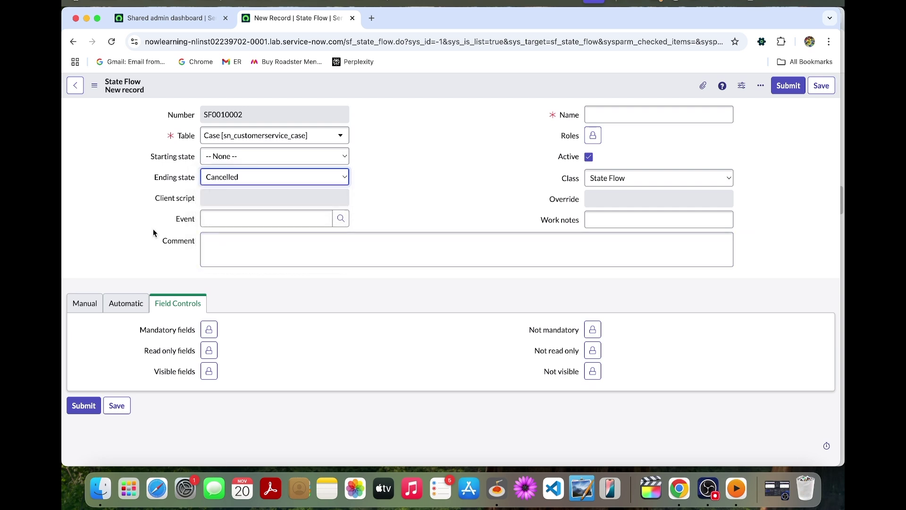
click(596, 116)
text(Cancel case)
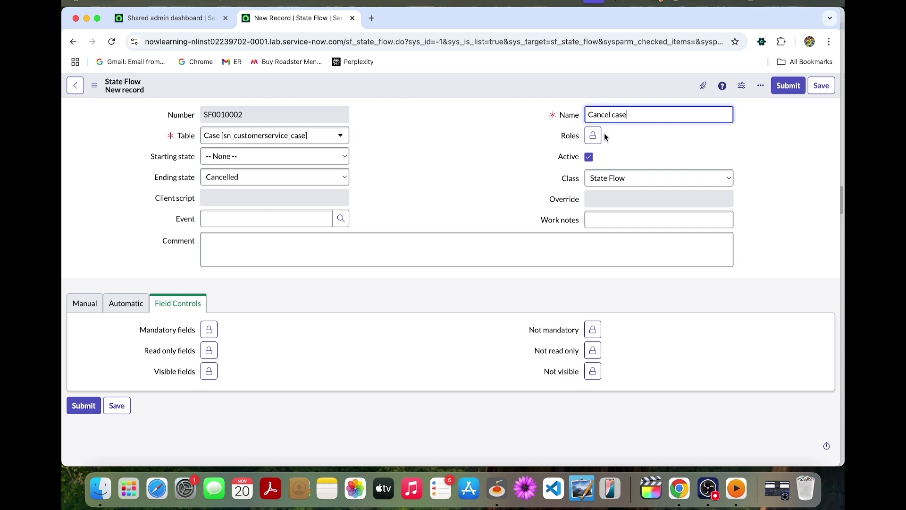
Add the sn_customerservice_agent and consumer_agent roles via the roles lookup and lock the list.
click(593, 136)
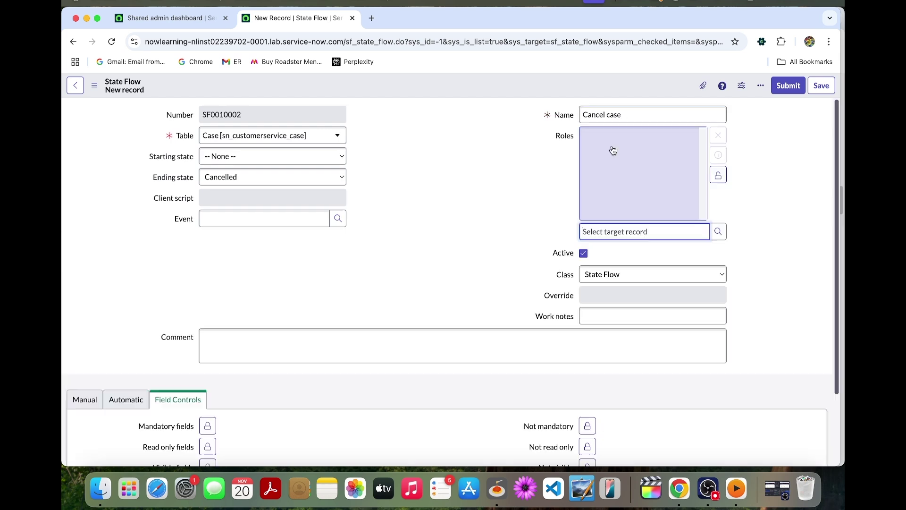
click(718, 231)
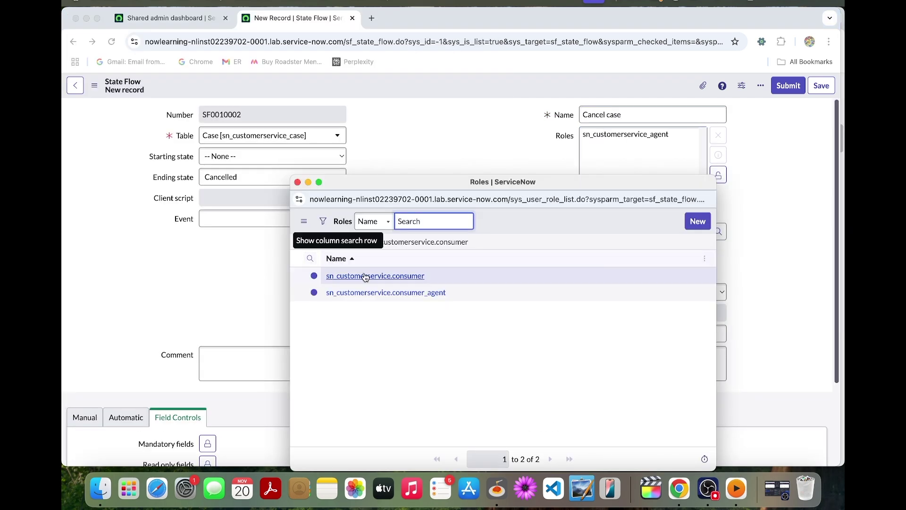
click(387, 292)
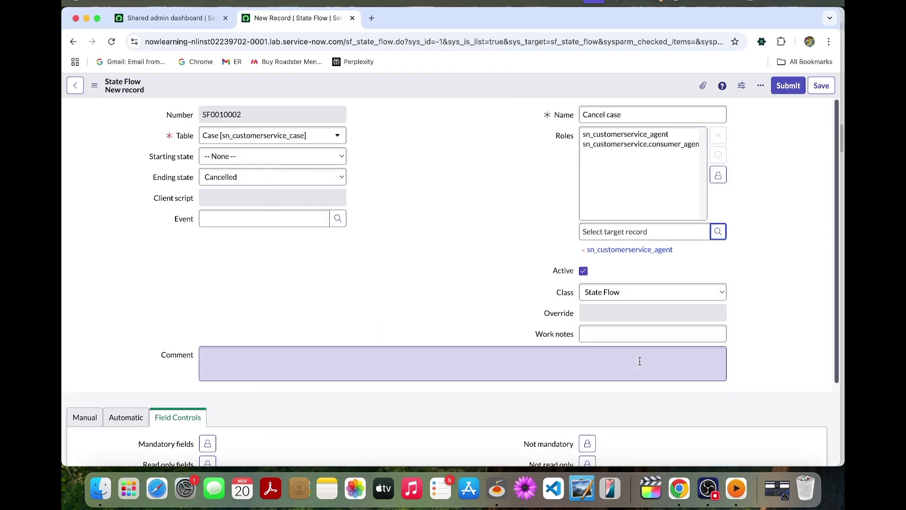
click(718, 175)
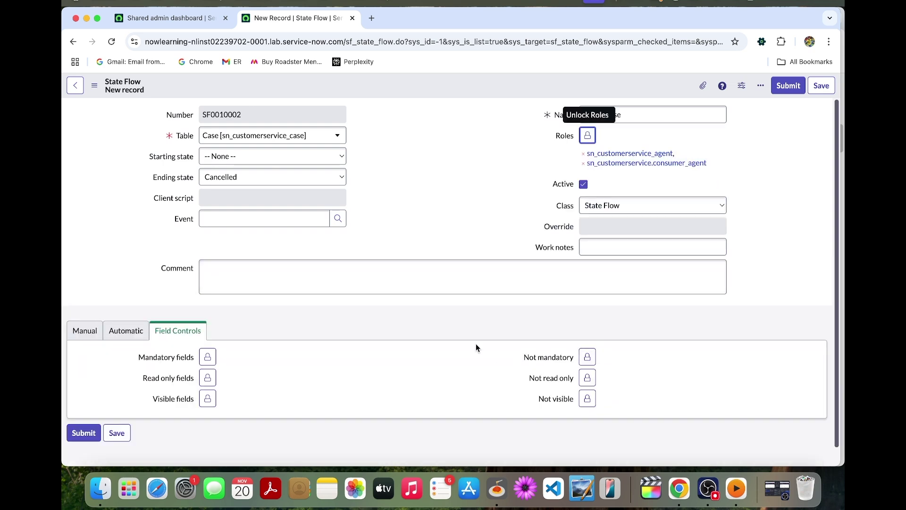
scroll(202, 290, down, 1)
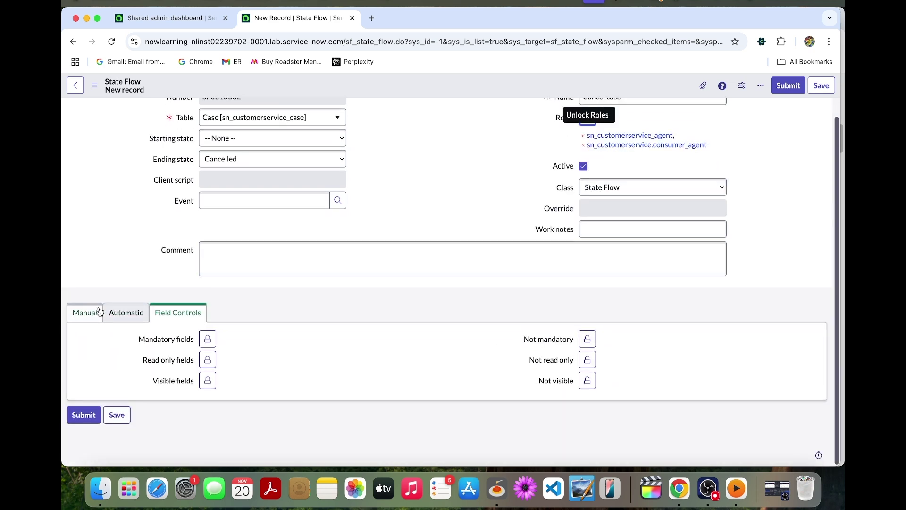
Enter !current.isNewRecord as the manual condition string.
click(95, 312)
click(248, 340)
text(!current.isNewRecord)
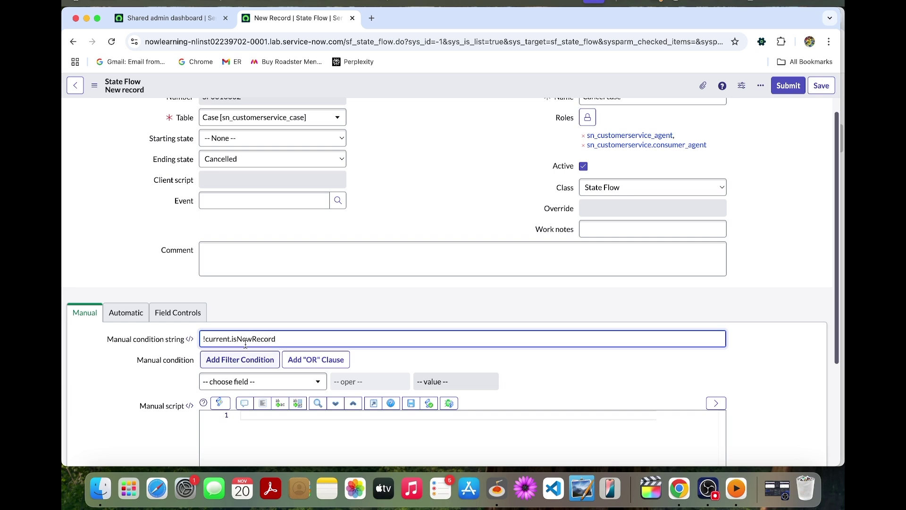
key(Tab)
key(Tab)
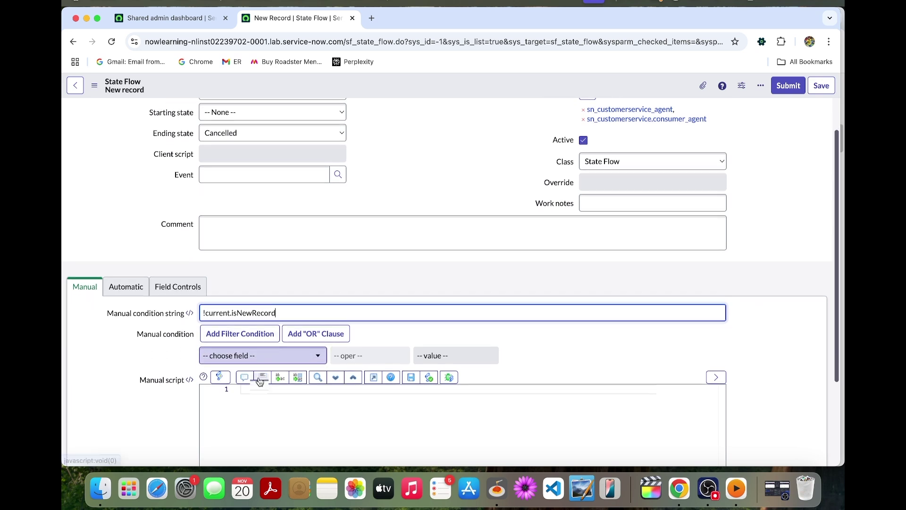
scroll(269, 361, down, 1)
Add a filter condition on State with the 'is one of' operator.
click(269, 352)
text(stat)
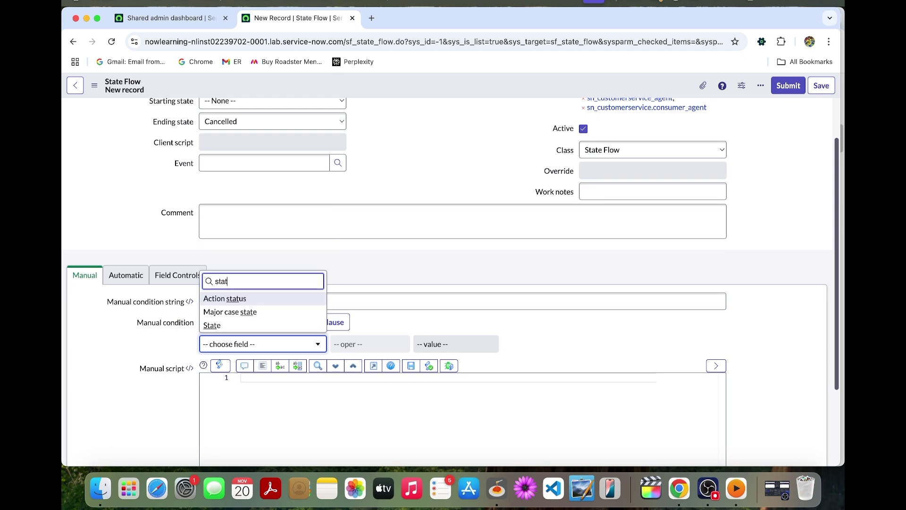
click(280, 325)
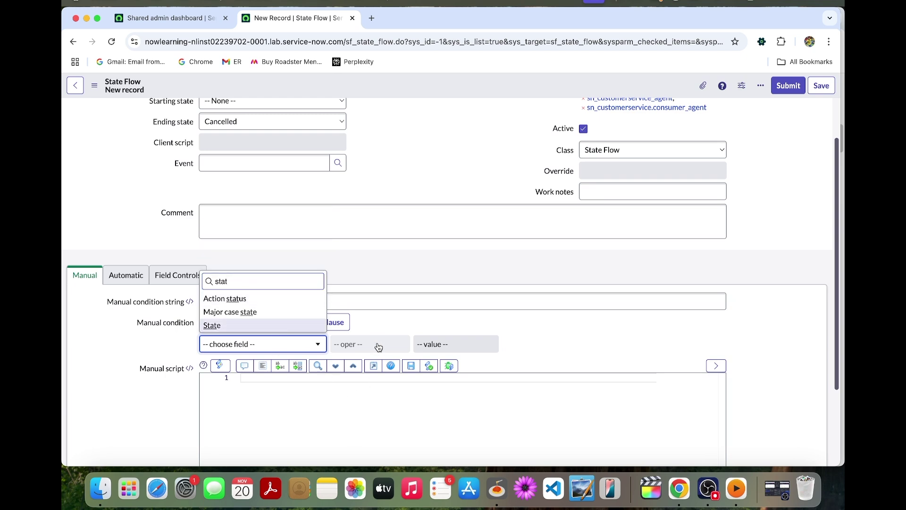
click(377, 345)
click(372, 371)
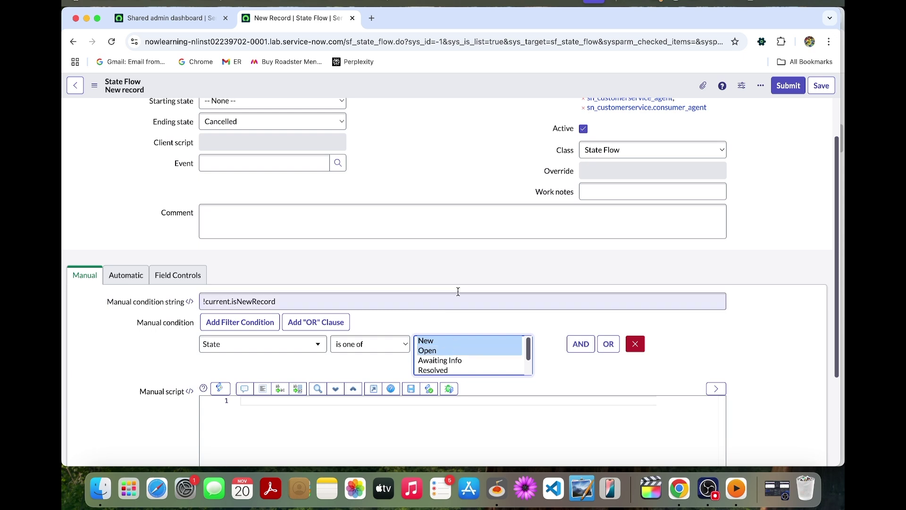
Unlock the mandatory fields list and add Close notes from the field lookup.
click(178, 275)
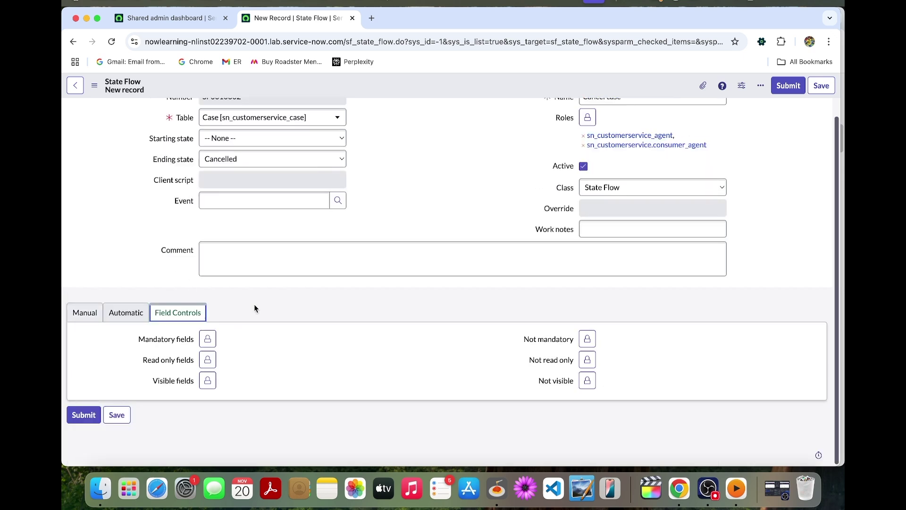
click(207, 339)
click(340, 434)
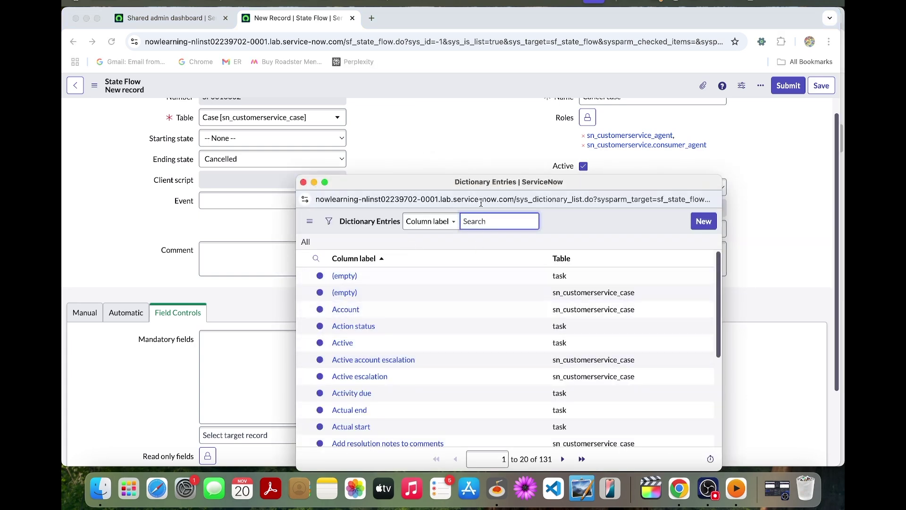
click(429, 221)
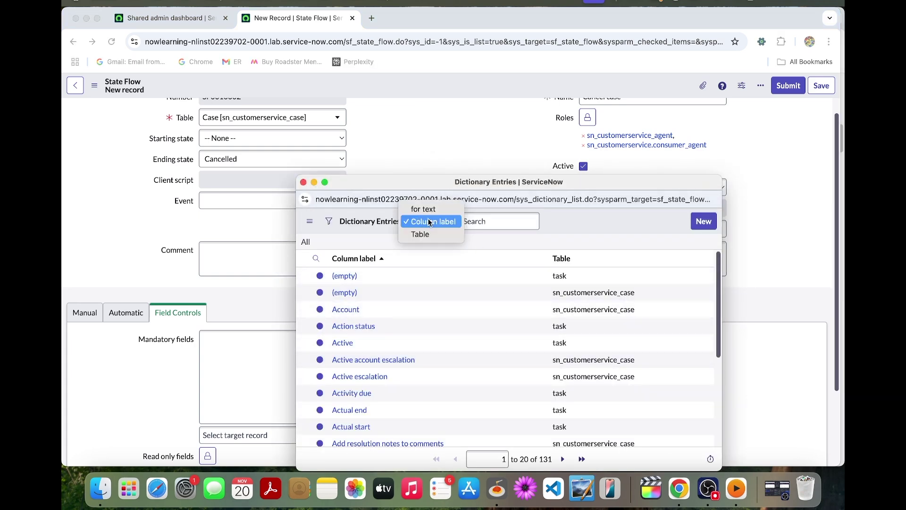
click(480, 222)
text(close not)
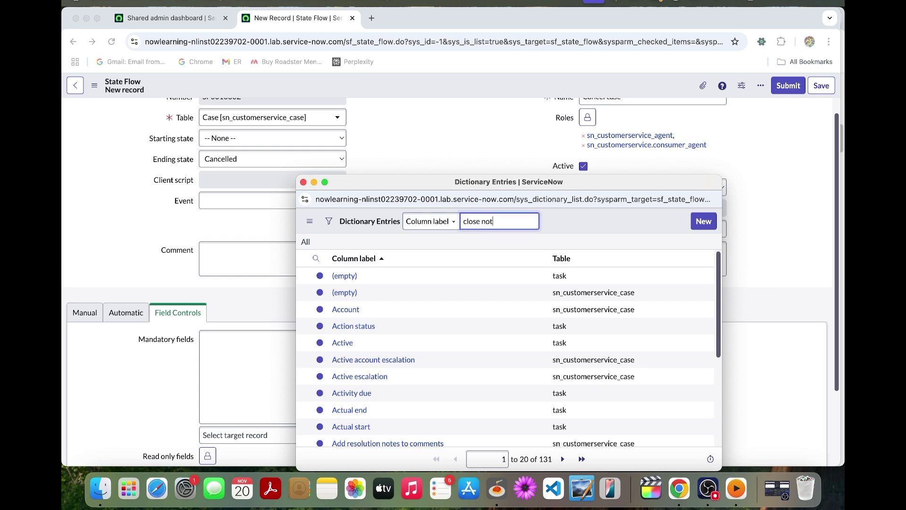
key(BackSpace)
key(BackSpace)
key(BackSpace)
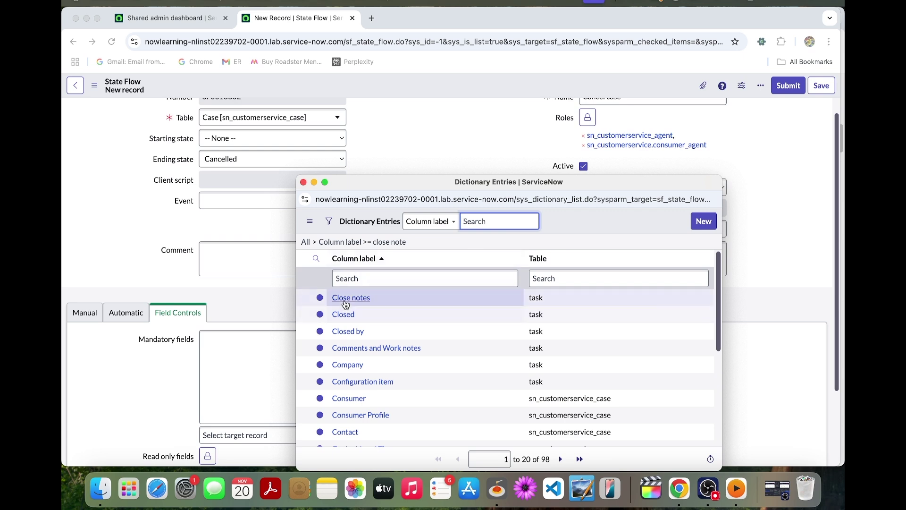
click(345, 297)
Add Resolution code and Additional comments as mandatory fields, then lock the list.
click(338, 434)
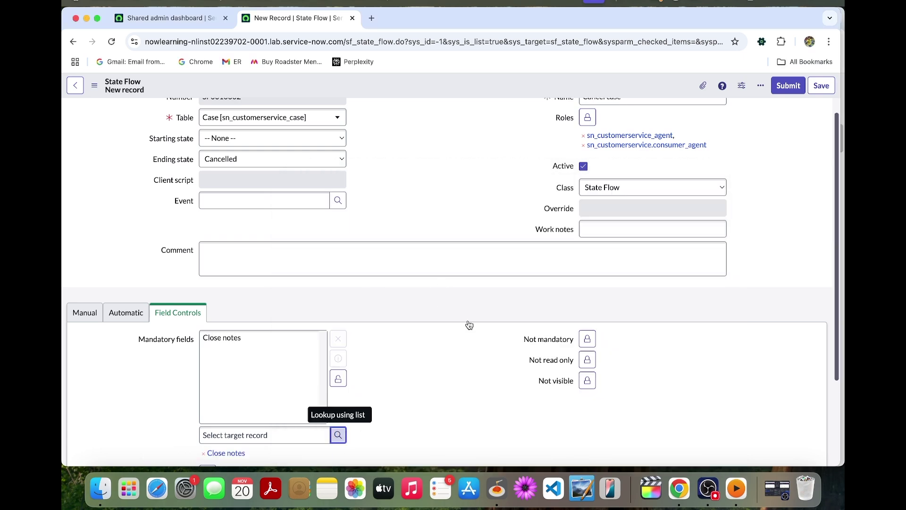
text(res)
text(on)
key(Return)
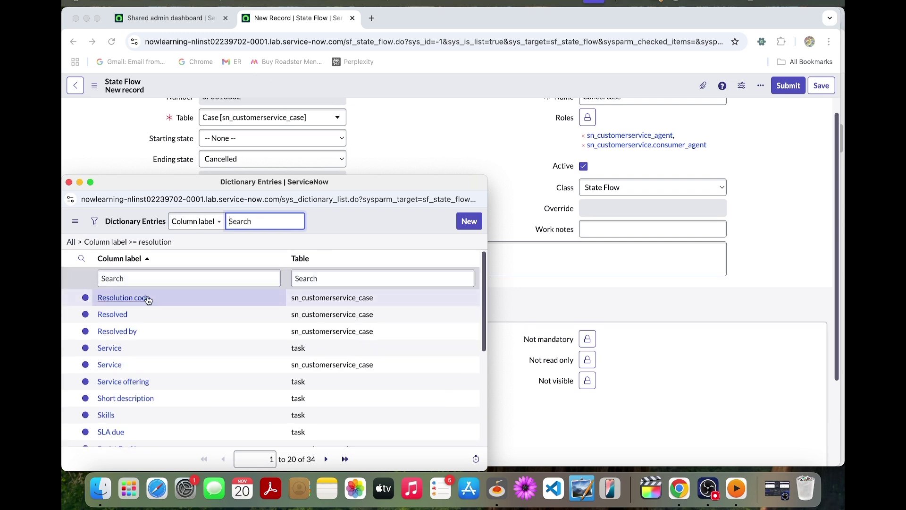
click(153, 299)
click(338, 435)
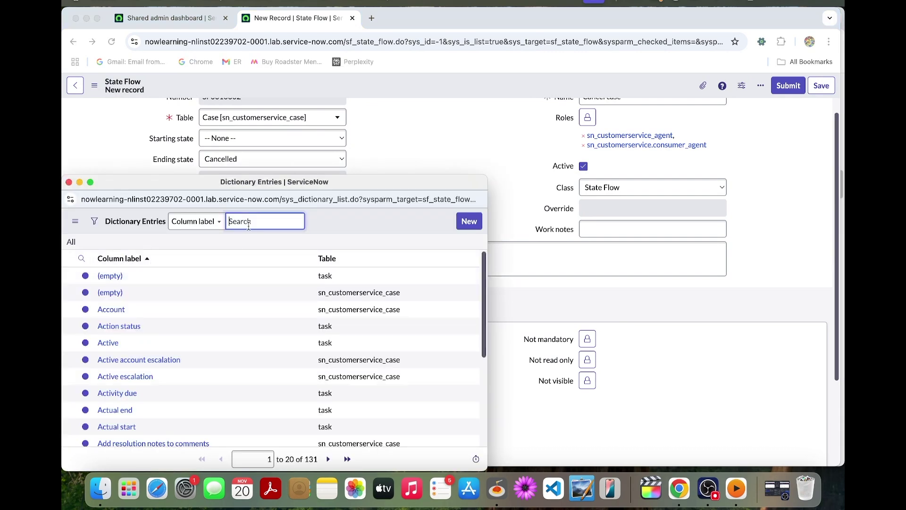
text(addition)
key(Return)
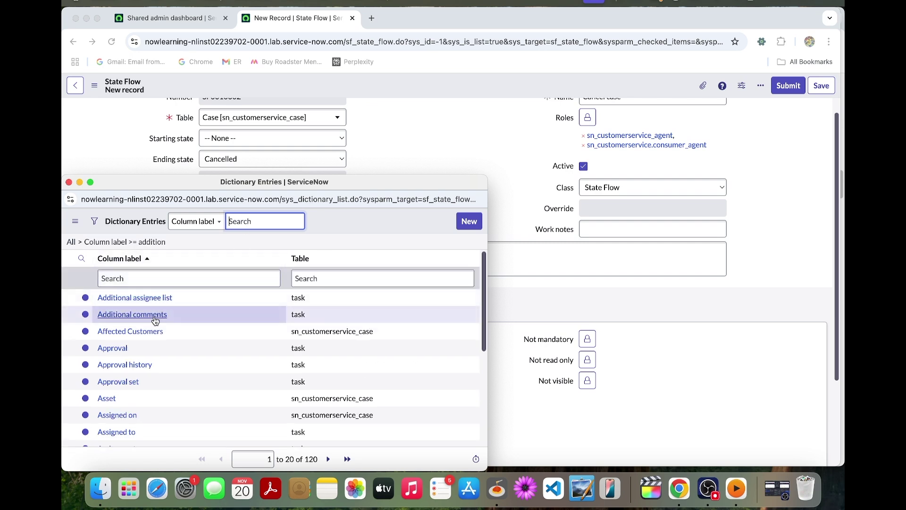
click(155, 321)
click(338, 335)
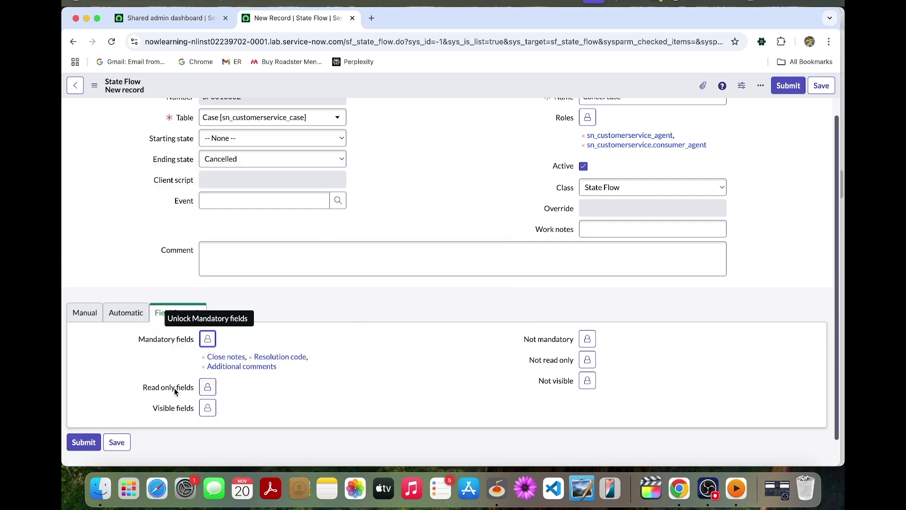
Enter the work note 'Case has been cancelled by agent' and save the state flow from the form header.
click(558, 232)
click(595, 229)
text(Case has been cancelled by agent)
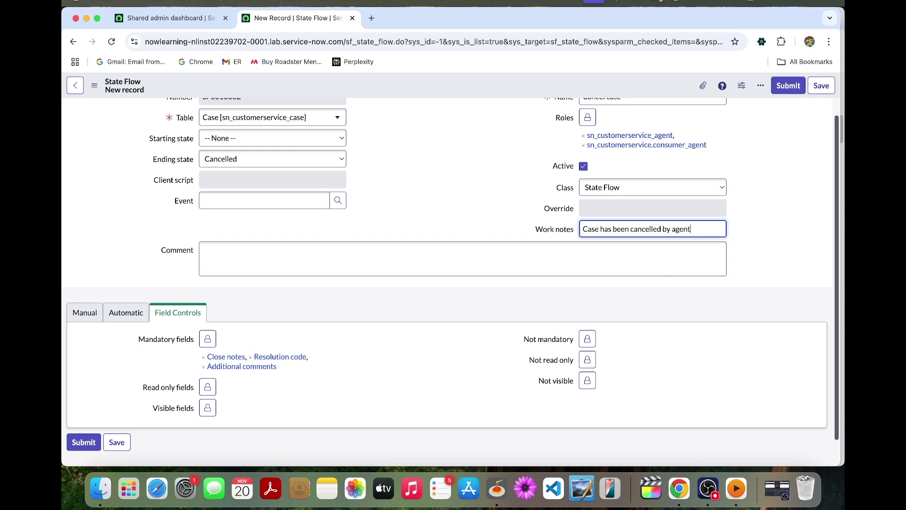
scroll(439, 157, up, 1)
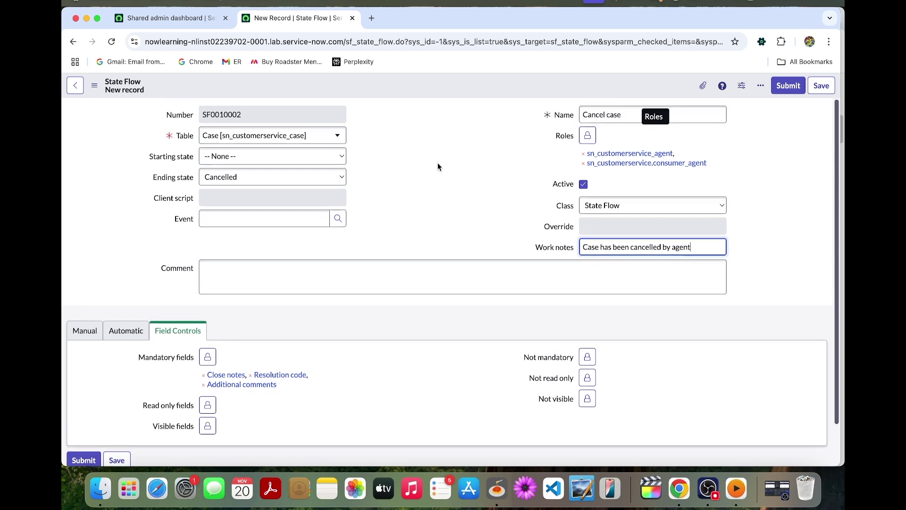
right_click(454, 84)
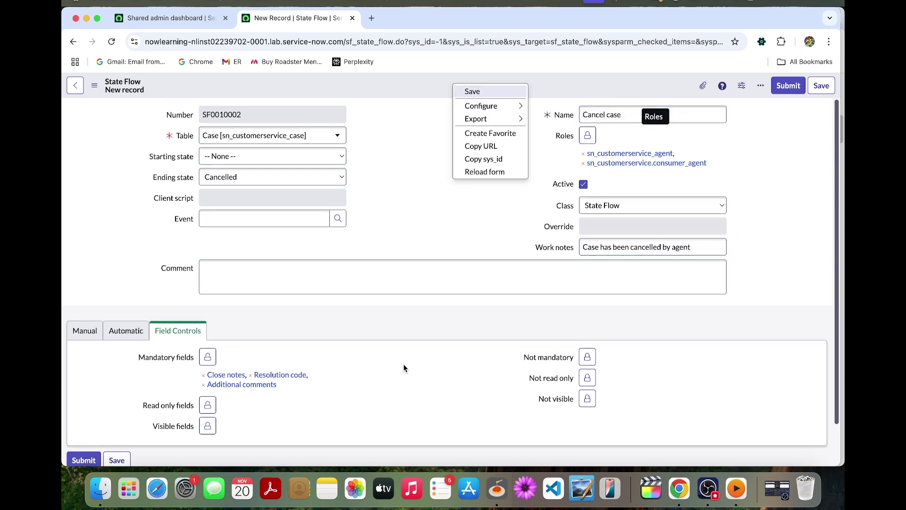
key(Return)
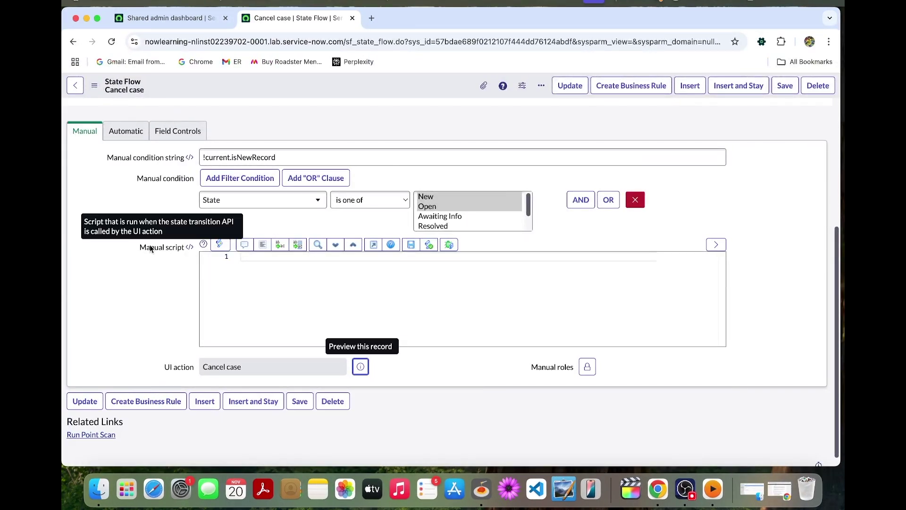
scroll(145, 302, down, 1)
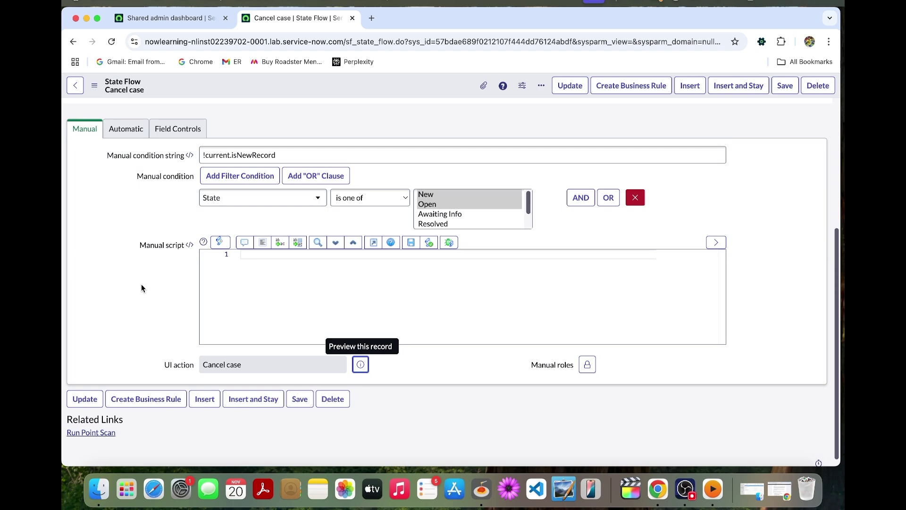
scroll(141, 284, up, 5)
scroll(146, 281, down, 5)
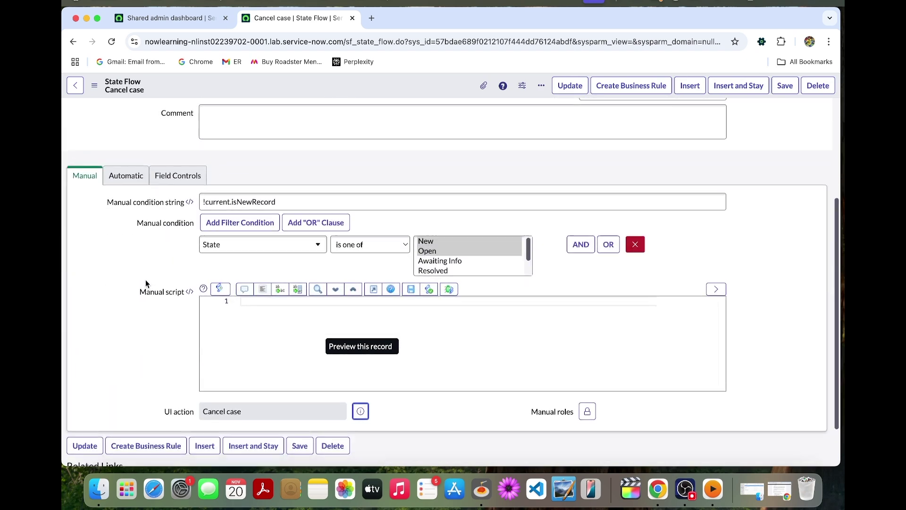
Preview the linked Cancel case UI action and open its full record.
click(362, 403)
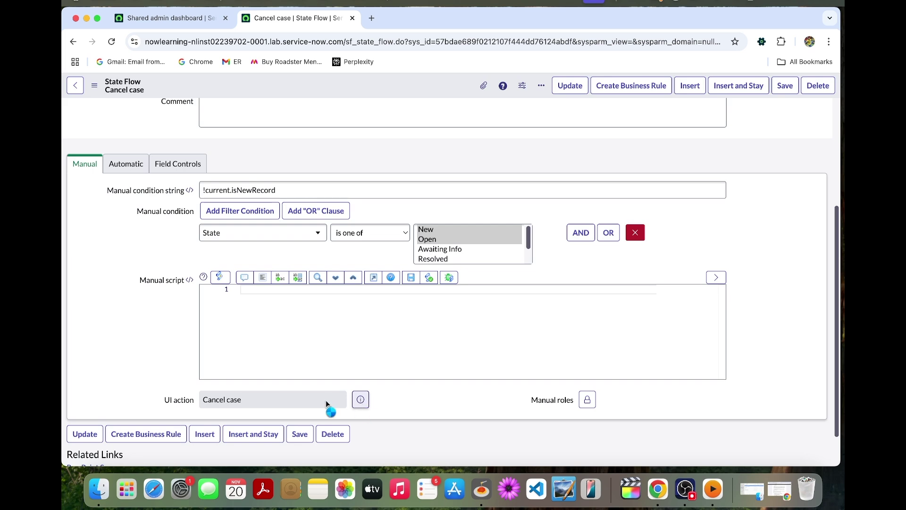
scroll(235, 249, up, 3)
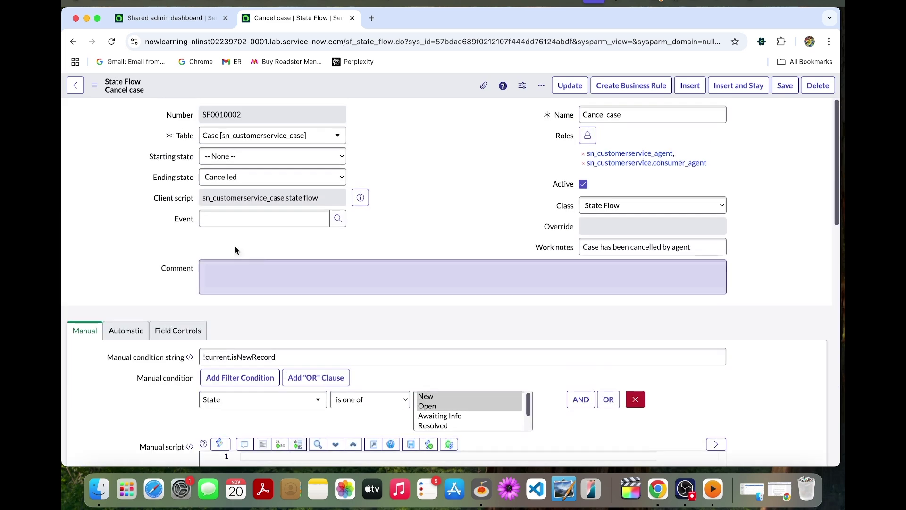
scroll(235, 250, down, 7)
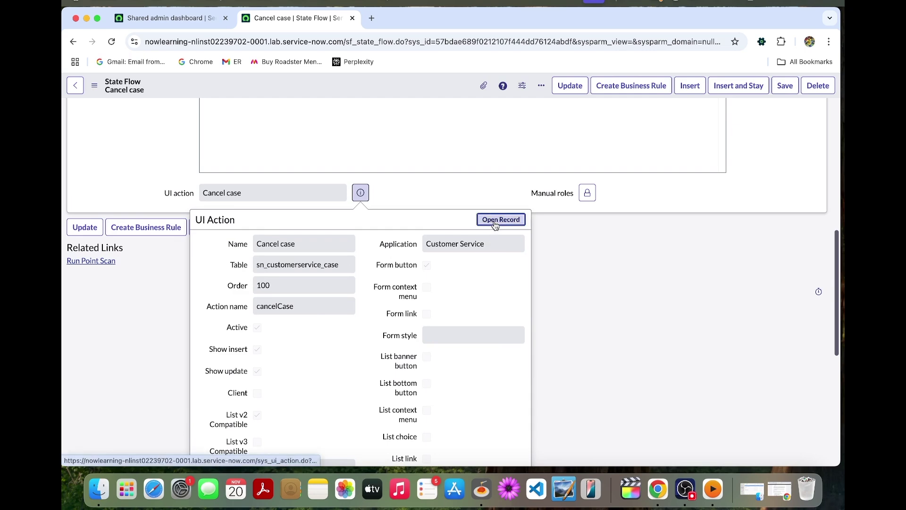
click(500, 220)
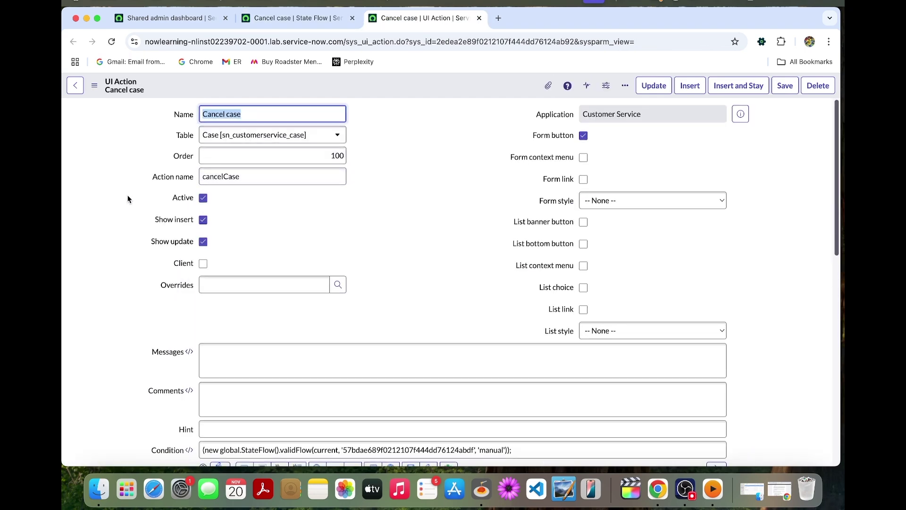
scroll(127, 198, down, 5)
scroll(125, 209, down, 1)
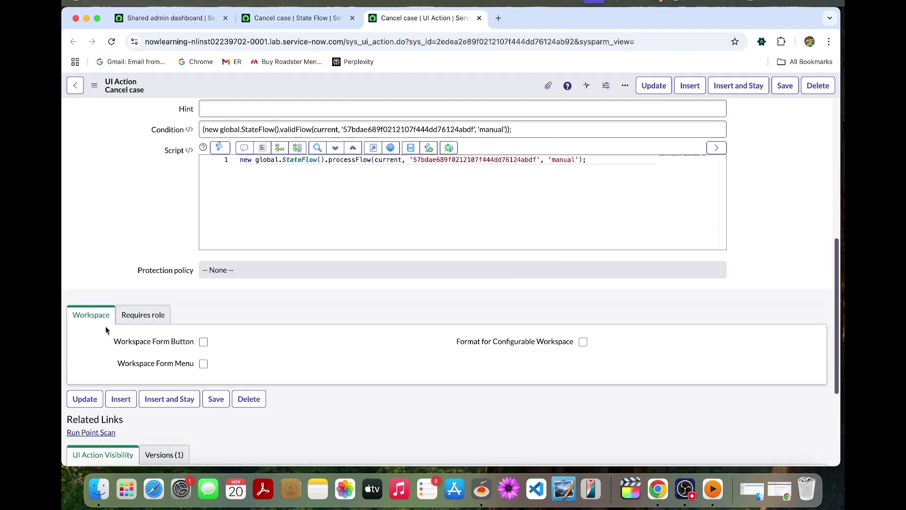
Enable Workspace Form Button and Format for Configurable Workspace, then save the UI action.
click(203, 342)
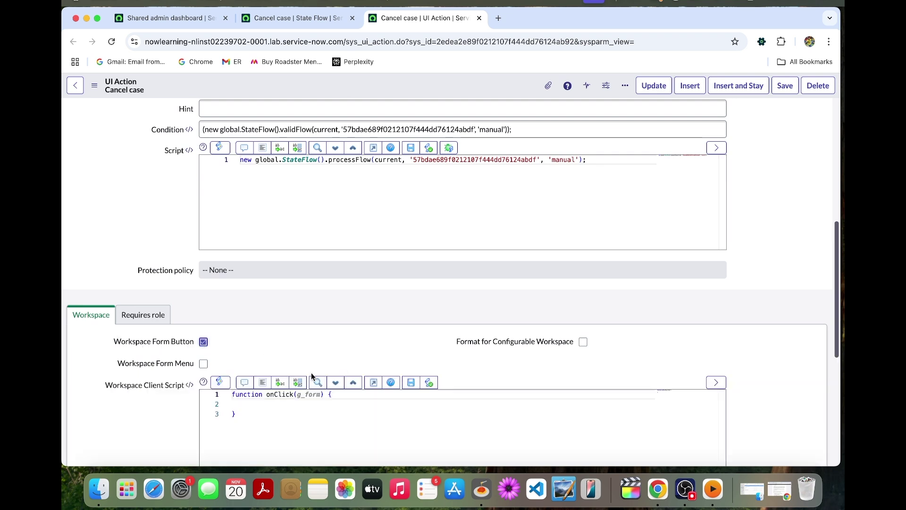
scroll(331, 338, down, 1)
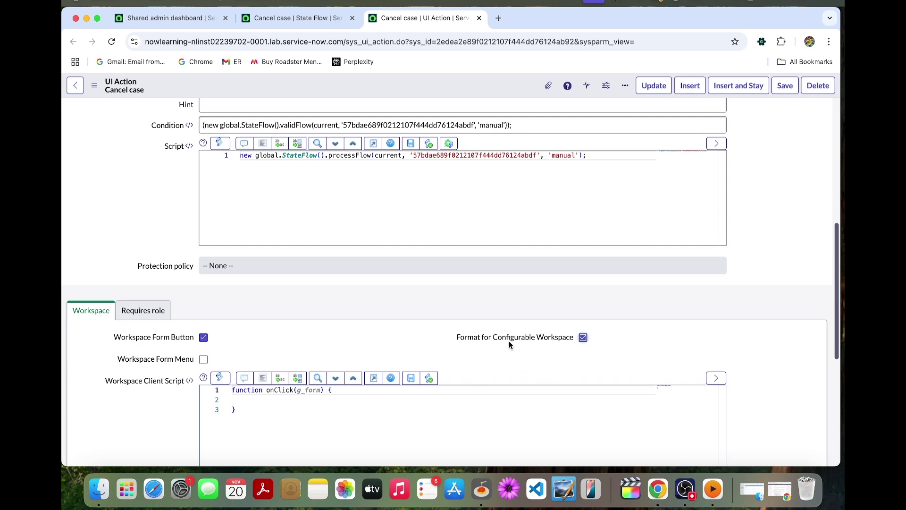
scroll(357, 348, down, 5)
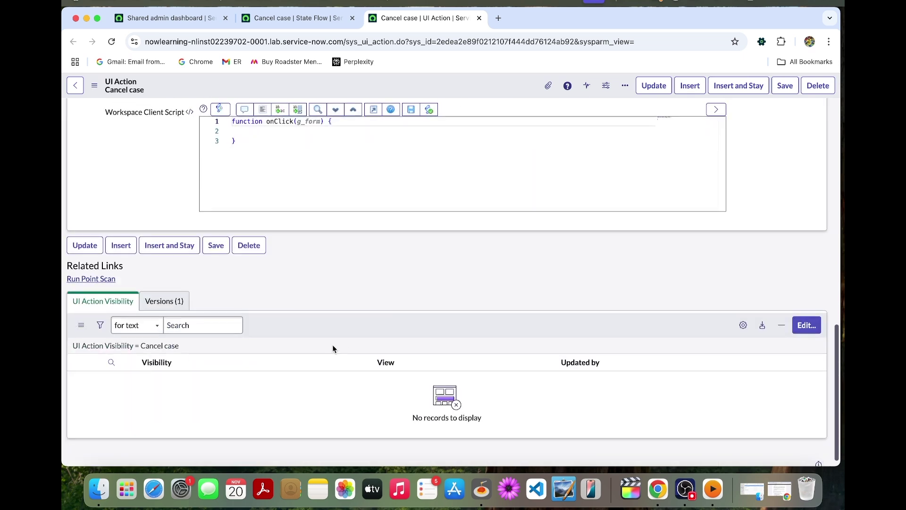
scroll(332, 345, up, 7)
right_click(417, 97)
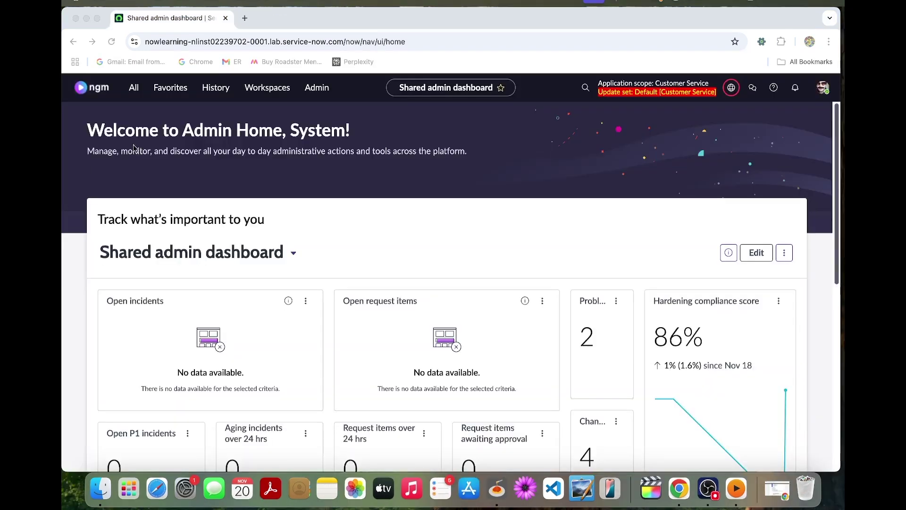
click(145, 108)
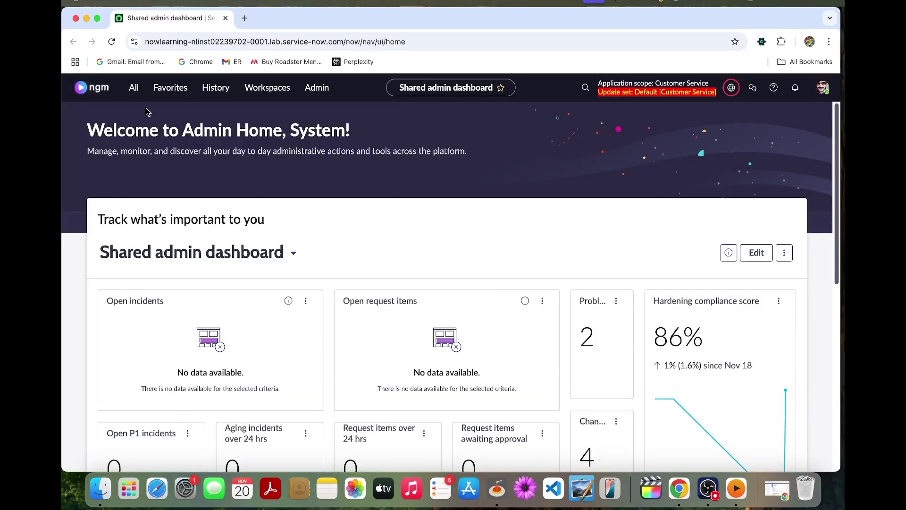
click(823, 88)
click(698, 209)
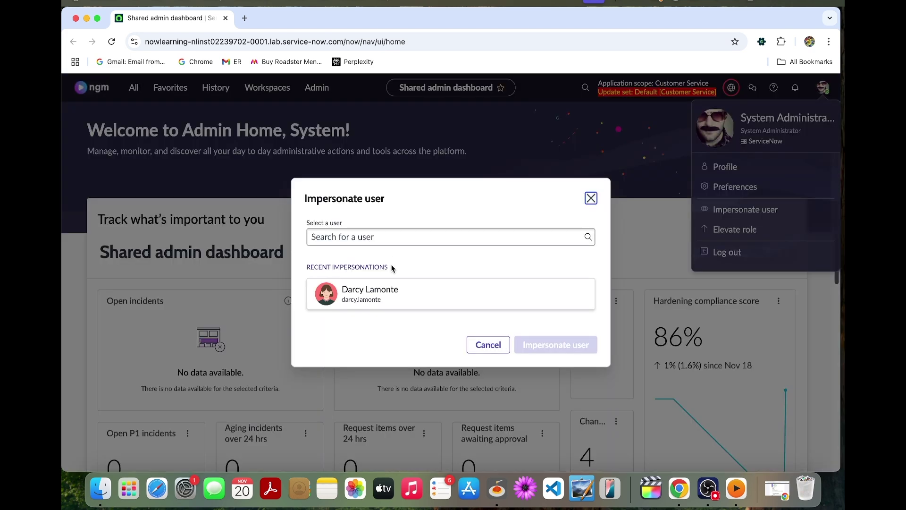
click(393, 235)
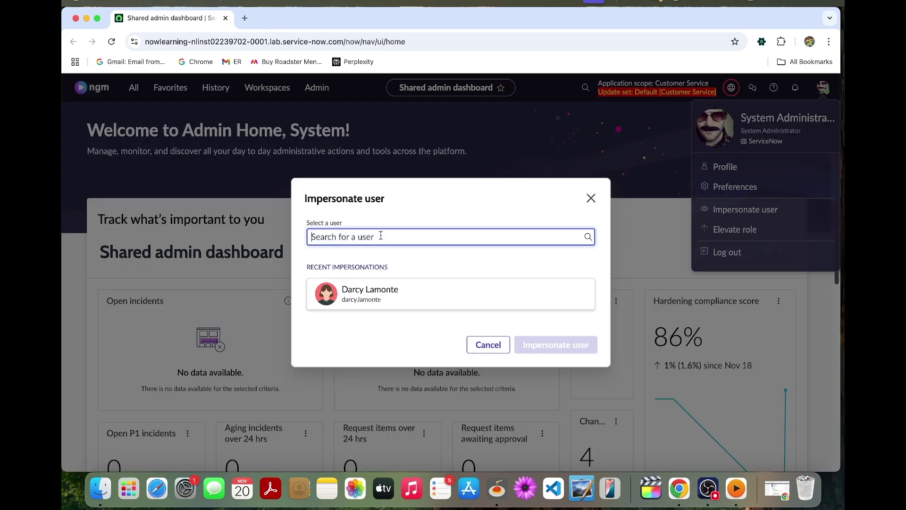
text(j)
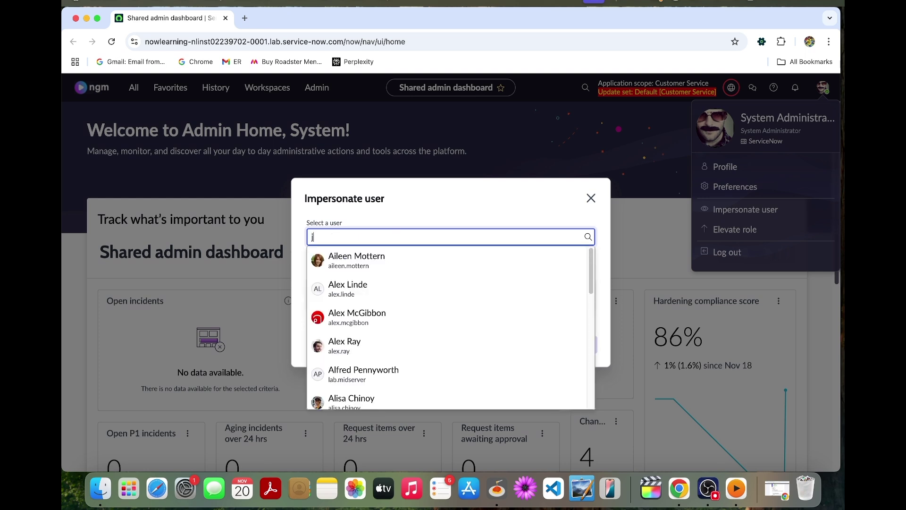
text(oh)
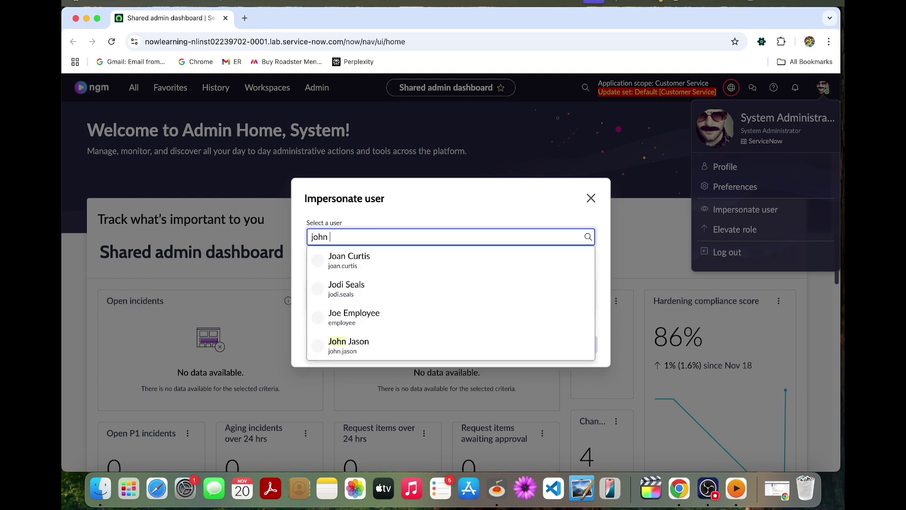
text(n)
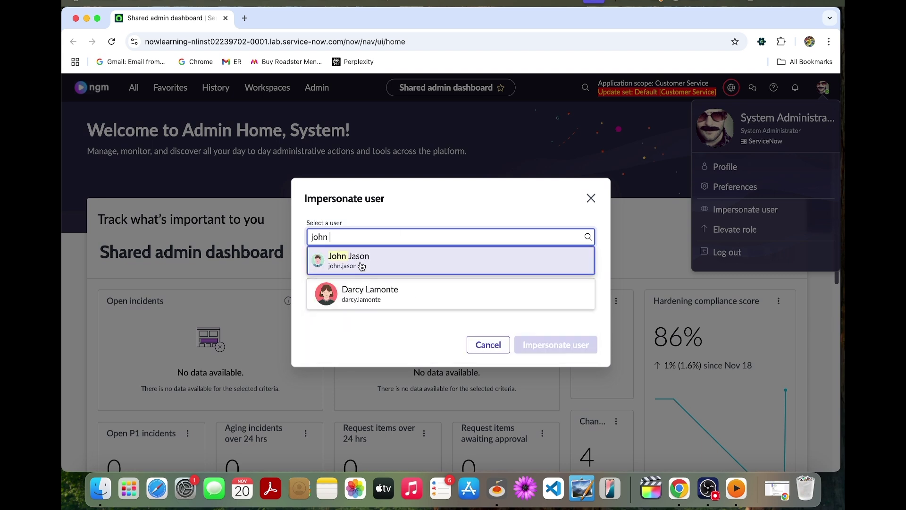
click(362, 265)
click(567, 365)
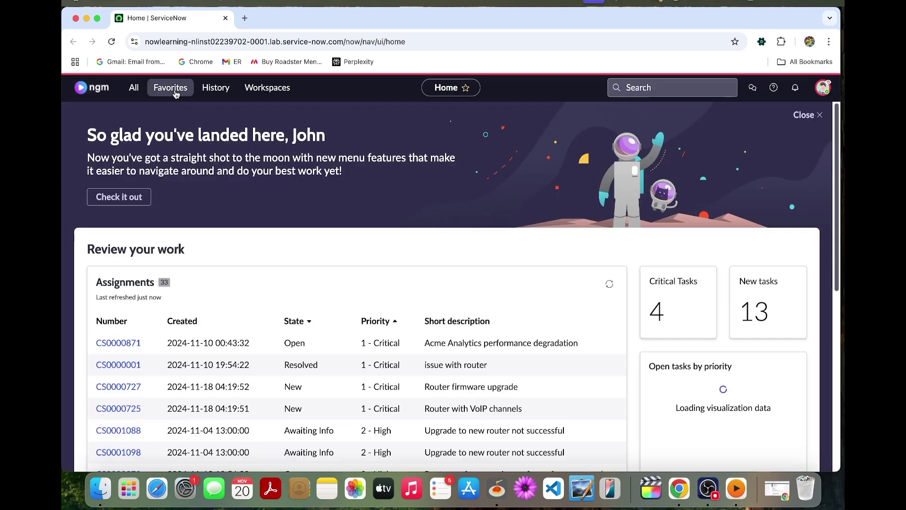
Open the CSM/FSM Configurable Workspace in a new tab, show its case lists and start a new case.
click(267, 88)
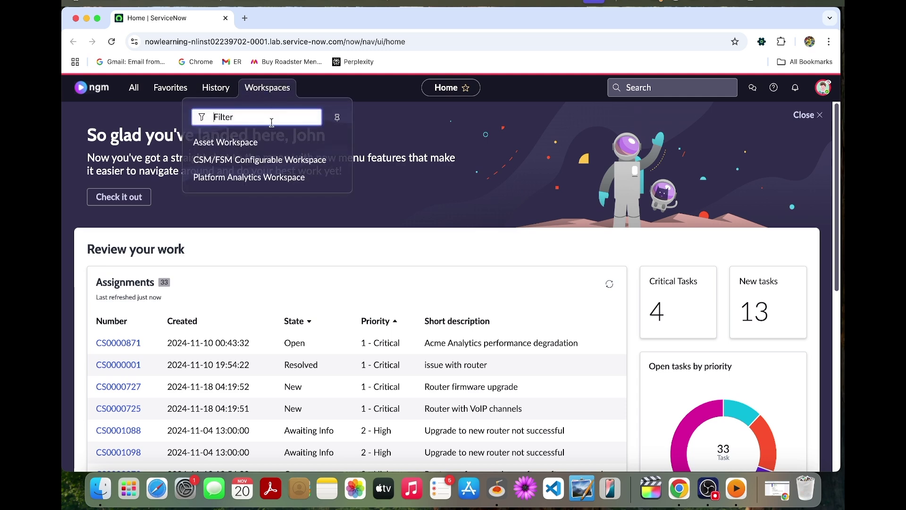
super+click(277, 160)
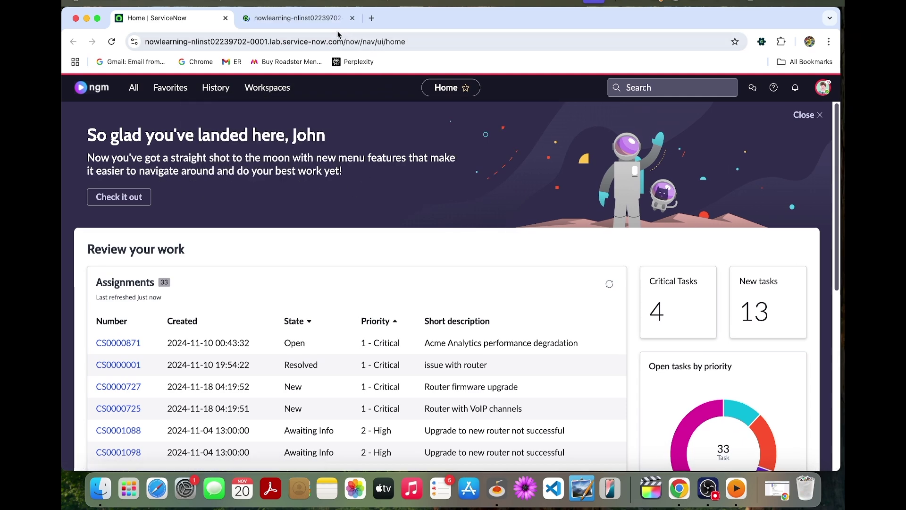
click(298, 17)
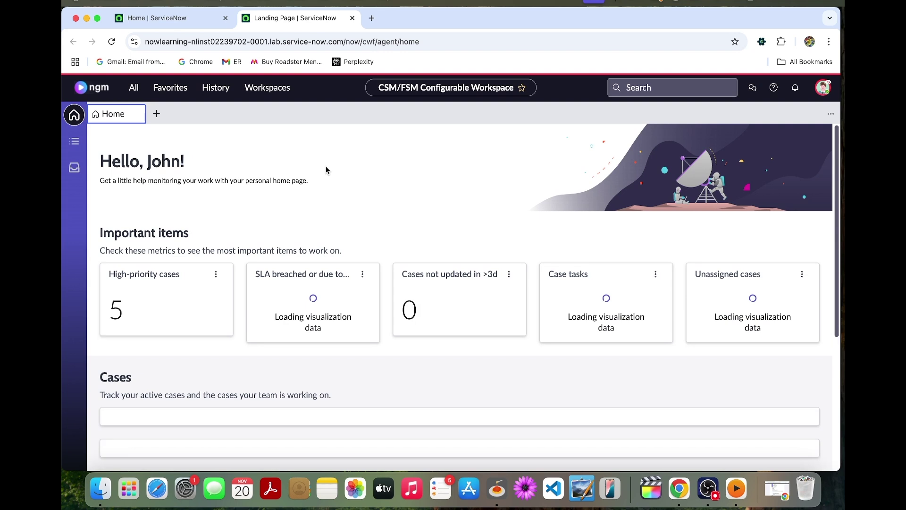
click(73, 141)
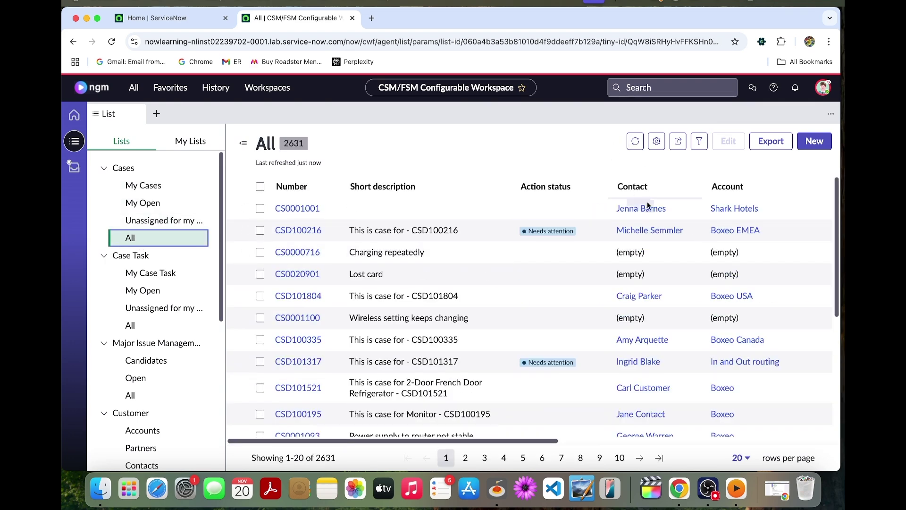
click(814, 141)
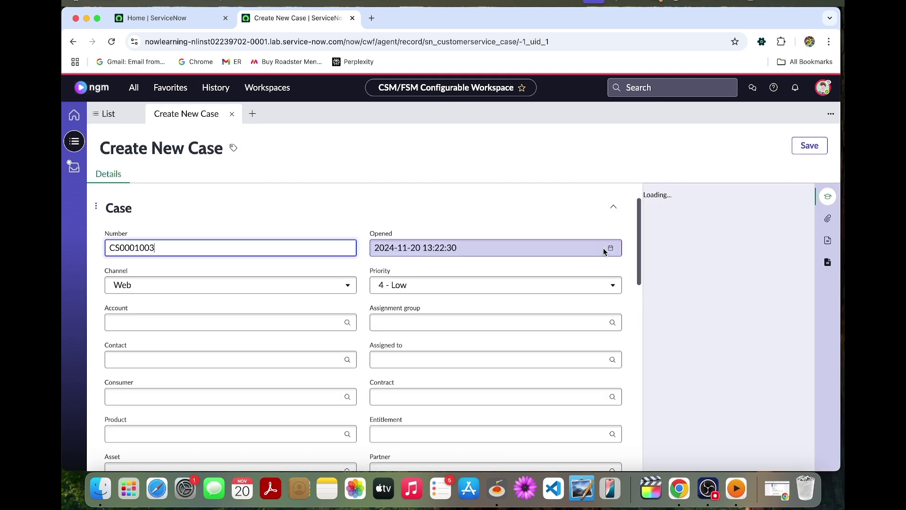
scroll(299, 290, down, 1)
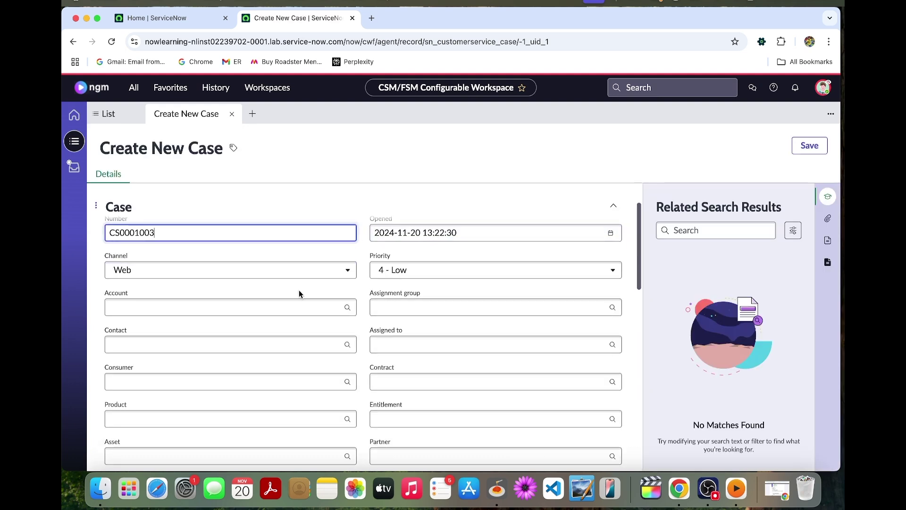
click(220, 277)
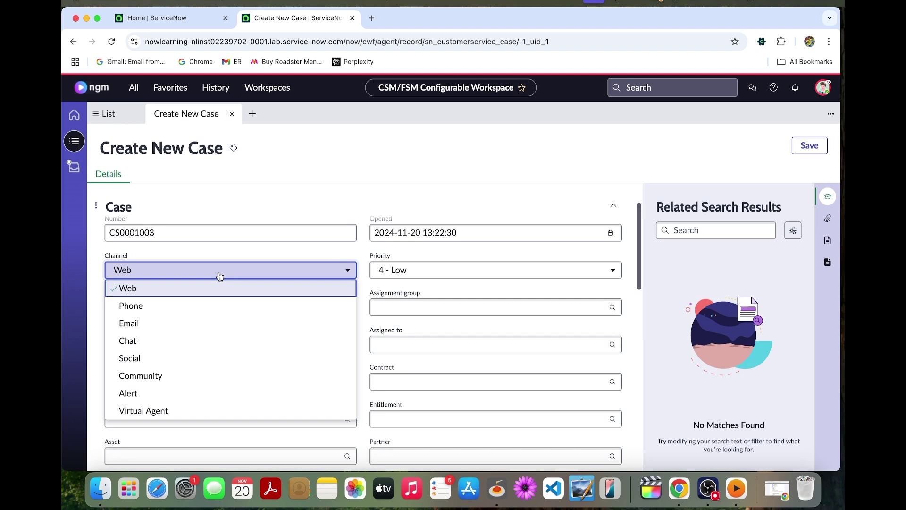
click(180, 305)
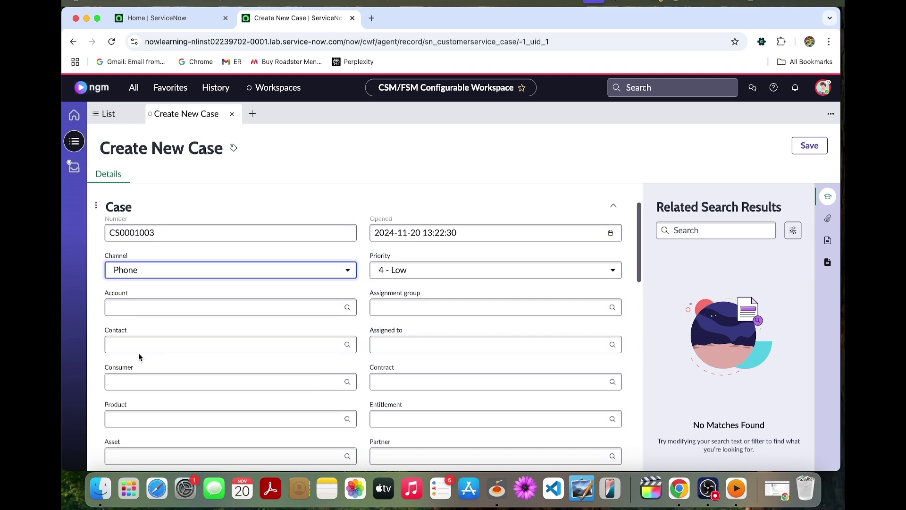
click(127, 309)
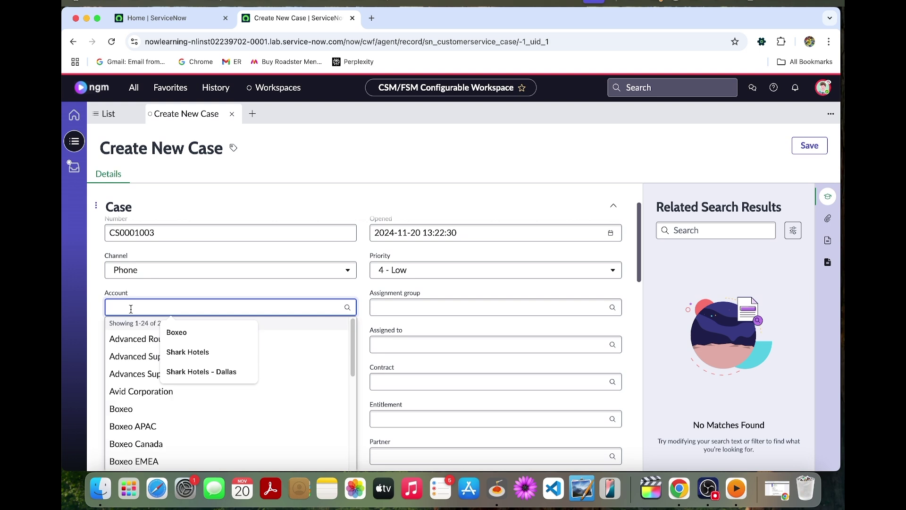
click(201, 371)
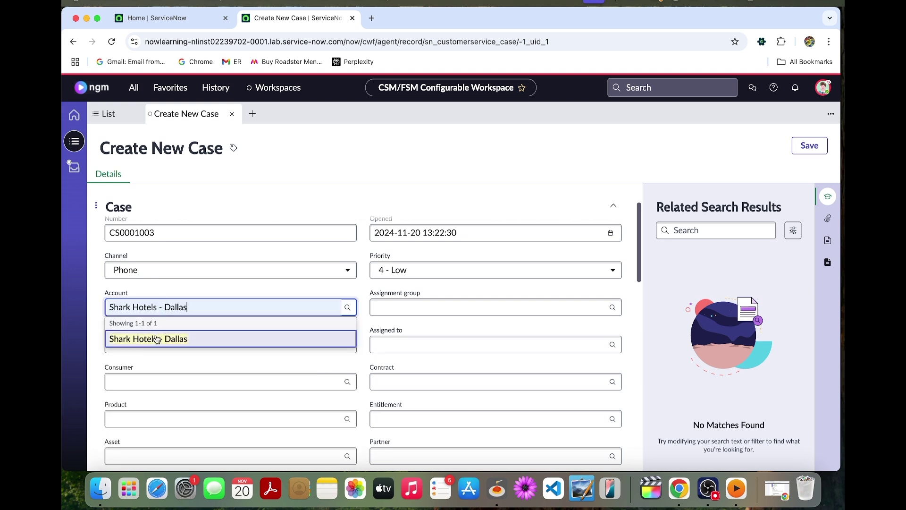
click(172, 339)
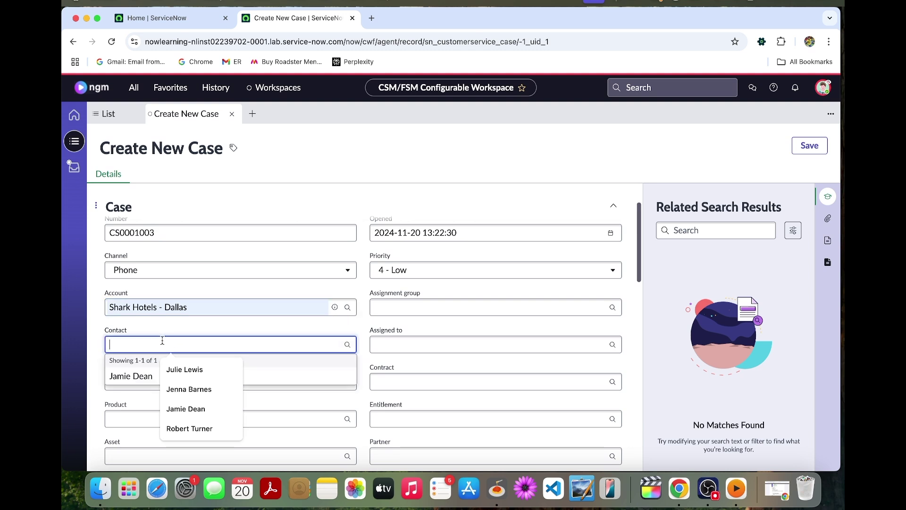
click(141, 375)
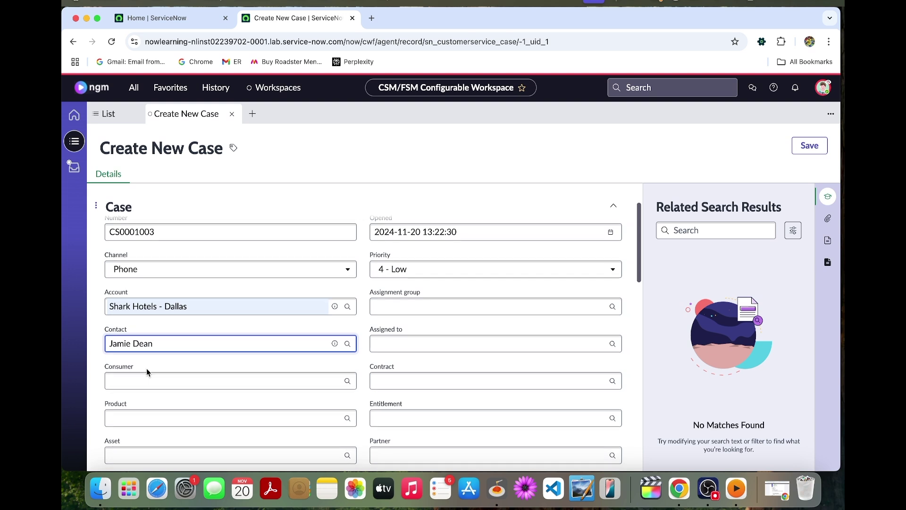
scroll(147, 368, down, 1)
scroll(146, 368, down, 1)
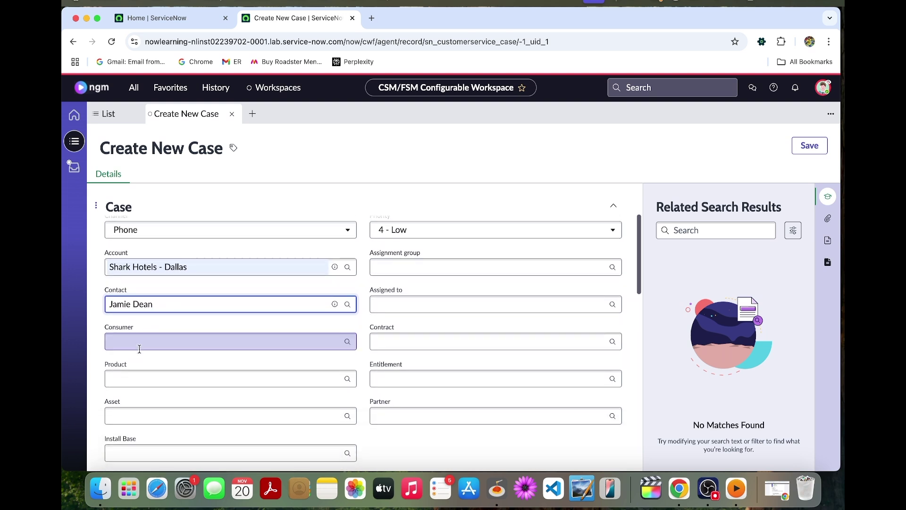
Set install base to the Calico Box ending 0B3J and assignment group Customer Service Support.
click(144, 449)
scroll(145, 443, down, 1)
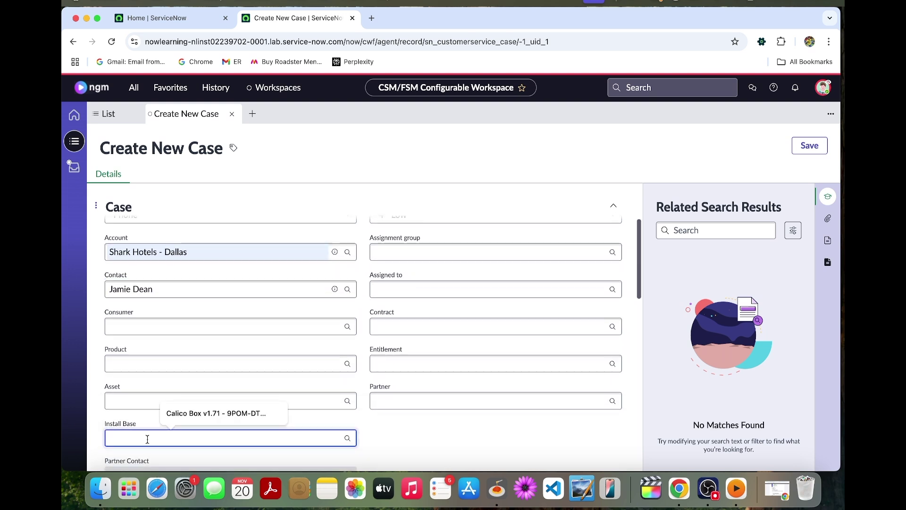
scroll(284, 442, down, 3)
text(c)
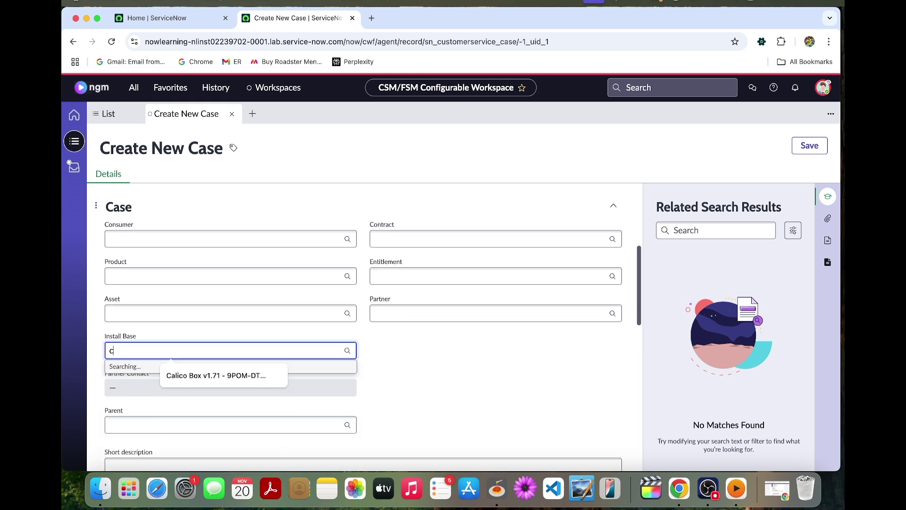
text(ali)
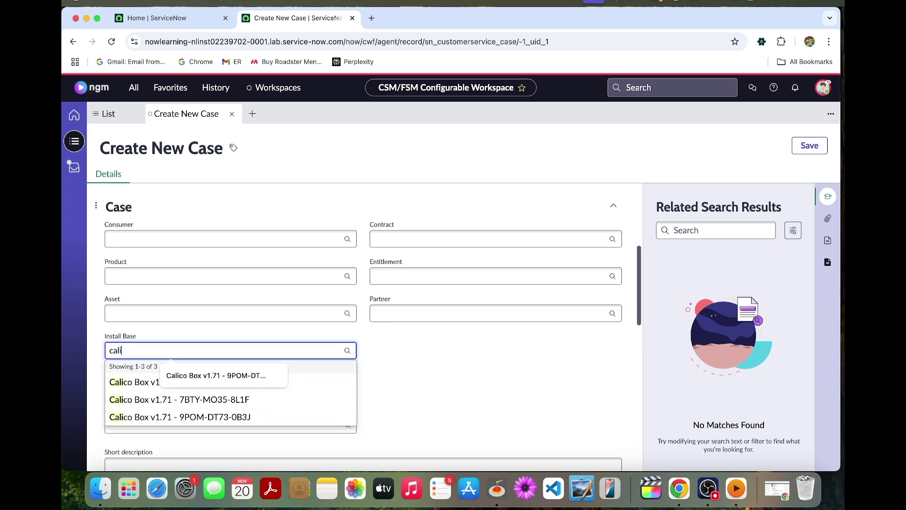
click(212, 417)
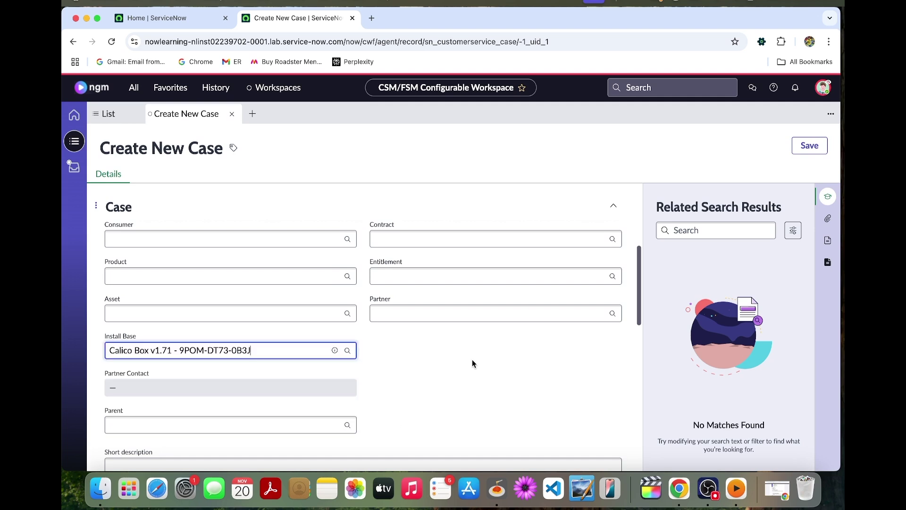
scroll(472, 356, down, 1)
scroll(472, 356, up, 2)
scroll(472, 355, up, 3)
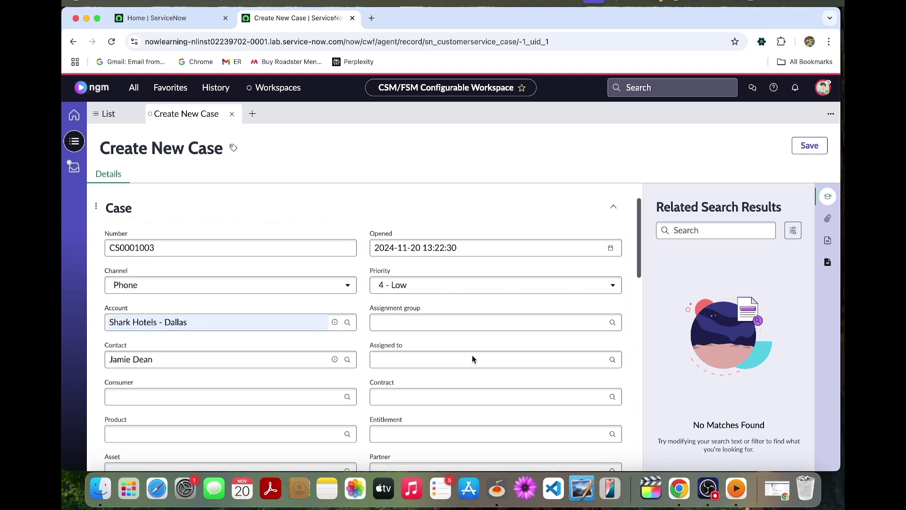
click(429, 322)
click(451, 346)
text(Customer Service Support)
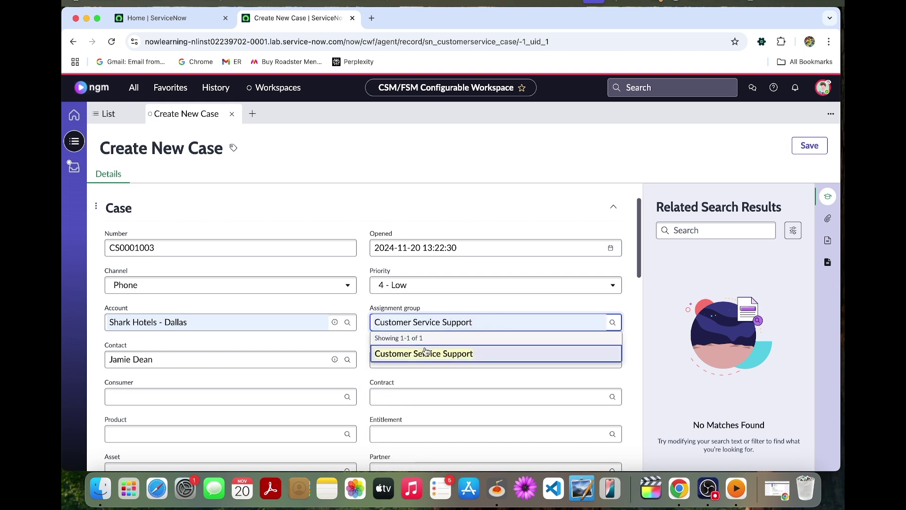
click(425, 350)
scroll(419, 347, down, 3)
Accept the suggested blinking-light short description and save the new case.
click(295, 428)
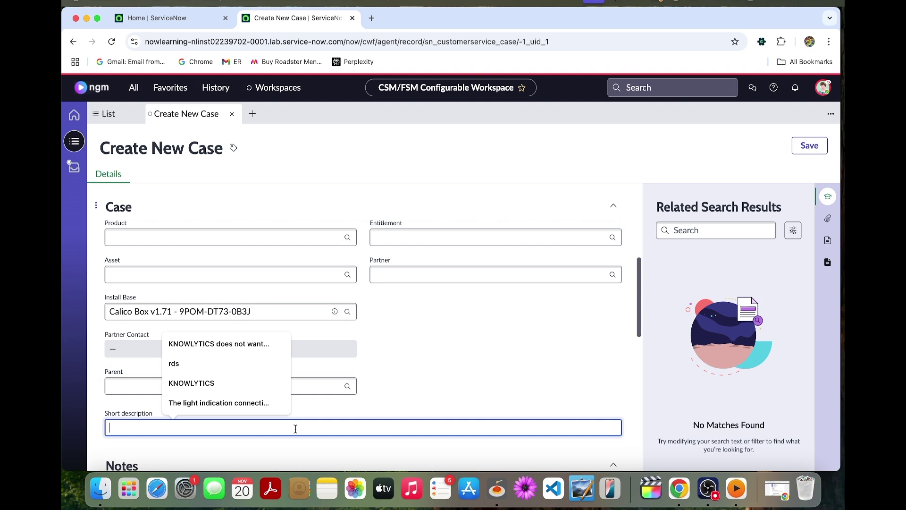
text(The)
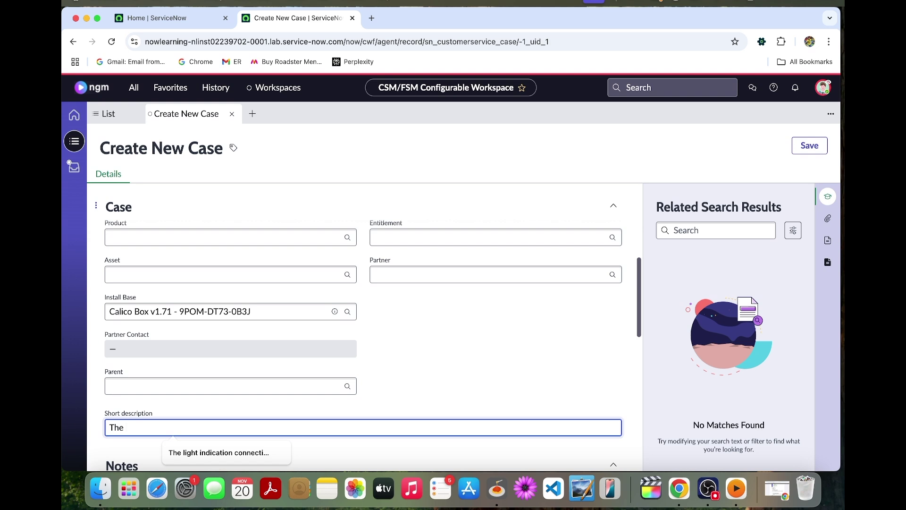
text(ht)
click(231, 447)
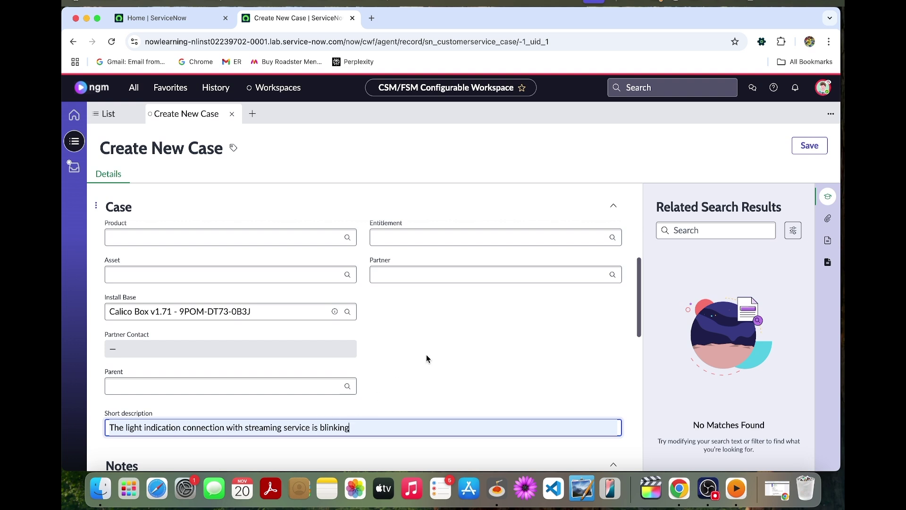
scroll(439, 349, down, 2)
scroll(438, 350, down, 3)
scroll(439, 350, down, 1)
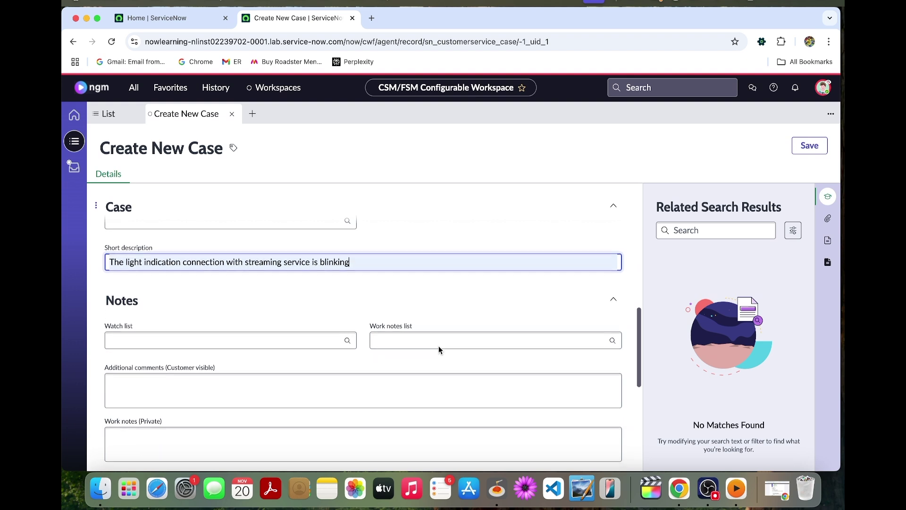
scroll(438, 349, down, 3)
scroll(439, 350, down, 3)
scroll(439, 350, up, 10)
scroll(376, 370, down, 1)
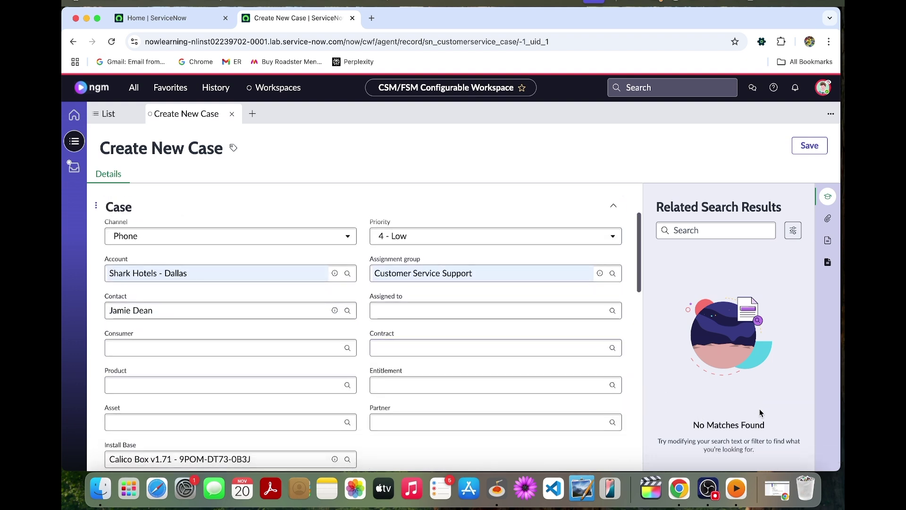
click(810, 145)
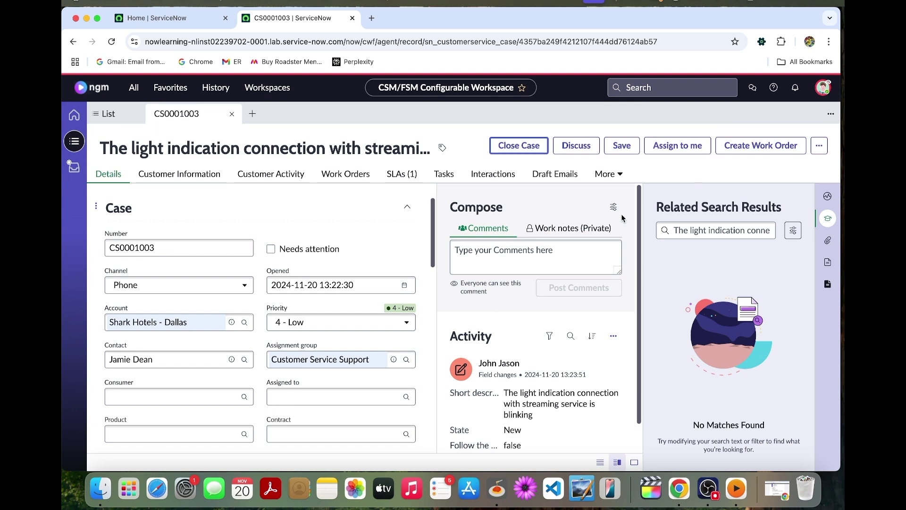
Assign case CS0001003 to yourself, then attempt to close it (rejected for missing resolution details).
click(701, 145)
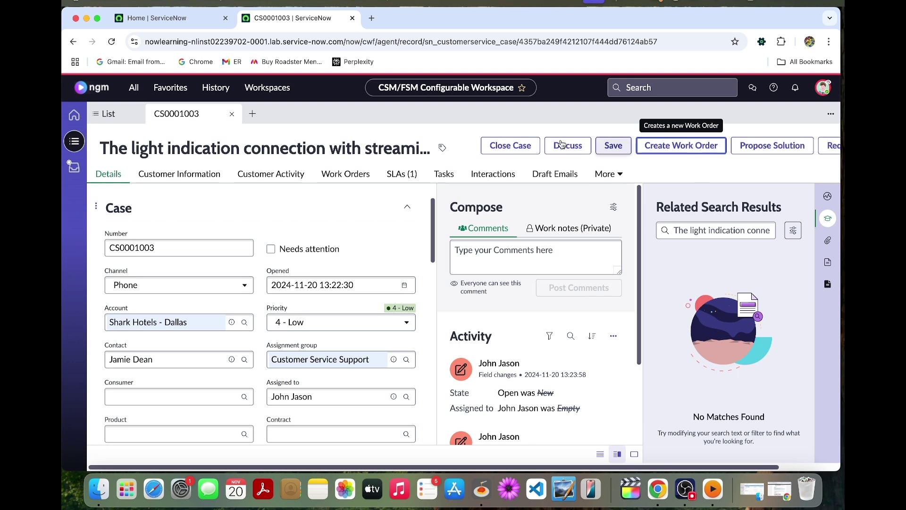
click(518, 145)
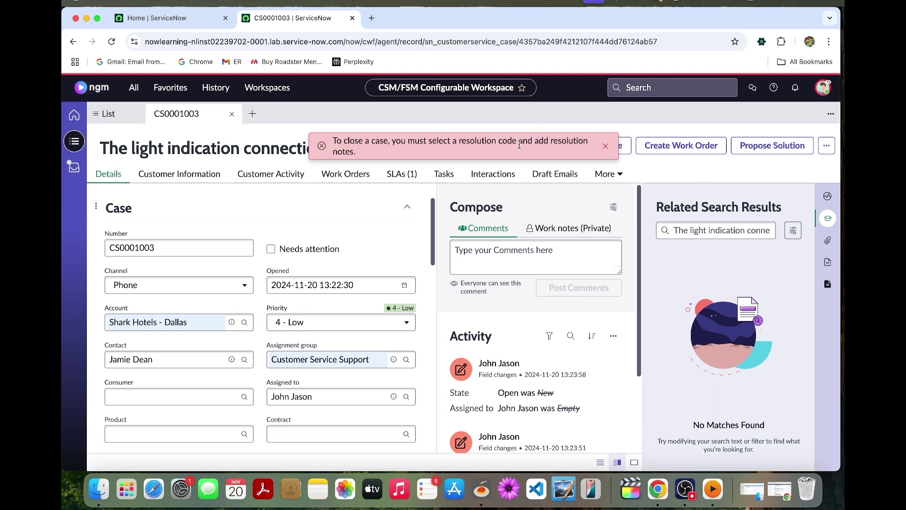
Dismiss the missing-resolution warning and jump to the Closure Information form section.
click(605, 146)
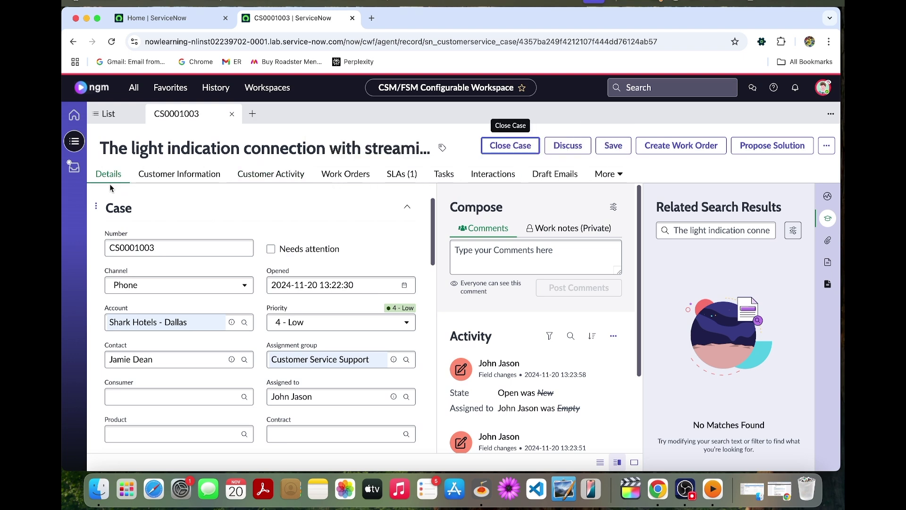
click(96, 206)
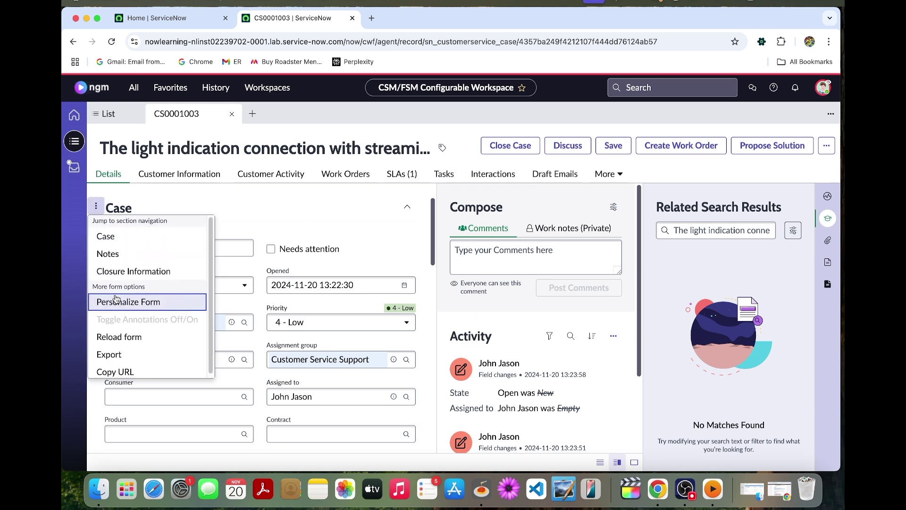
scroll(116, 300, up, 1)
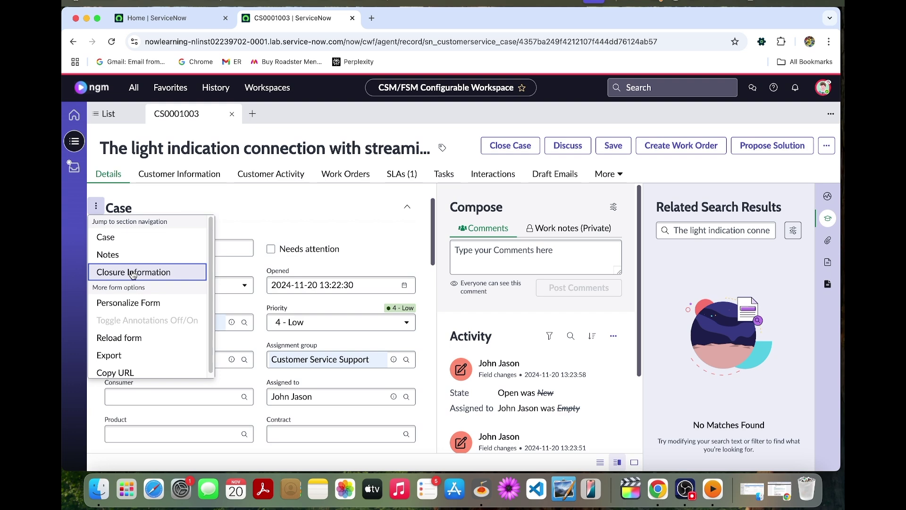
click(131, 276)
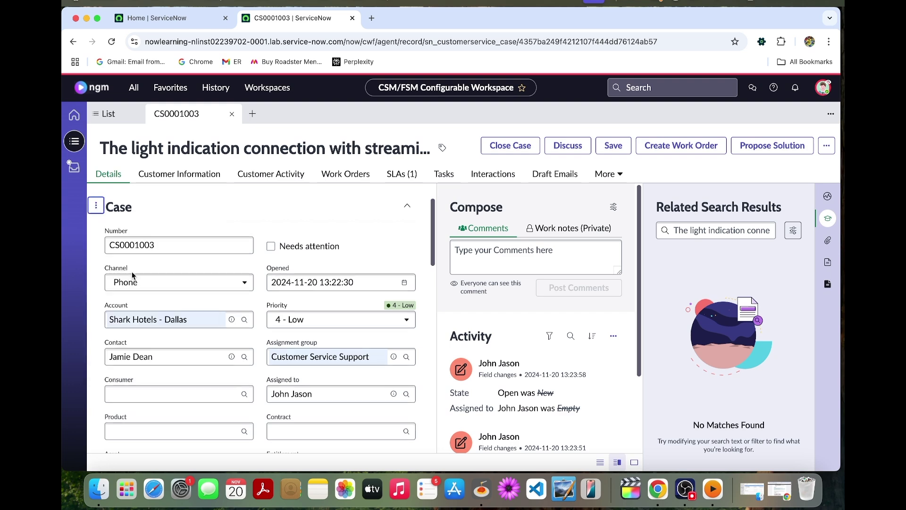
Set resolution code Voided/Canceled, cause "streaming is not proper", resolution notes, and add notes to comments.
click(202, 286)
scroll(174, 376, down, 2)
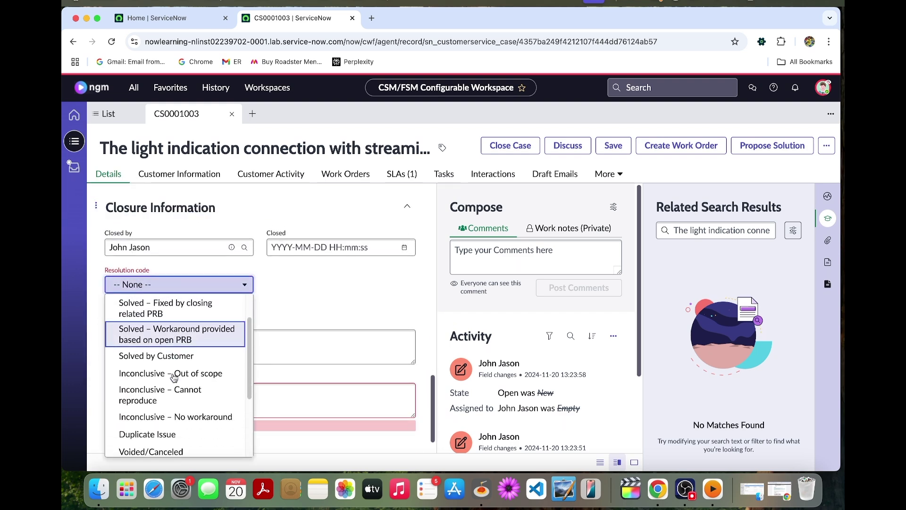
scroll(173, 377, down, 2)
scroll(173, 375, down, 2)
scroll(173, 372, down, 1)
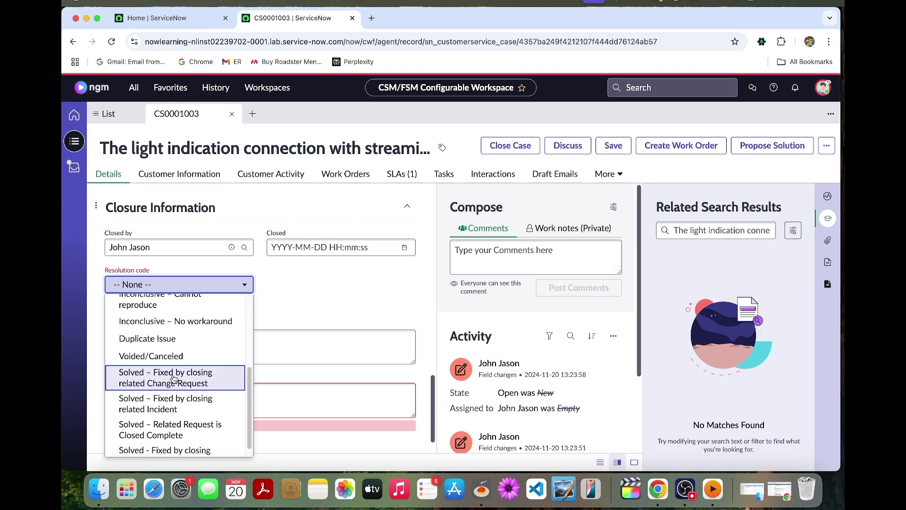
click(172, 356)
click(149, 326)
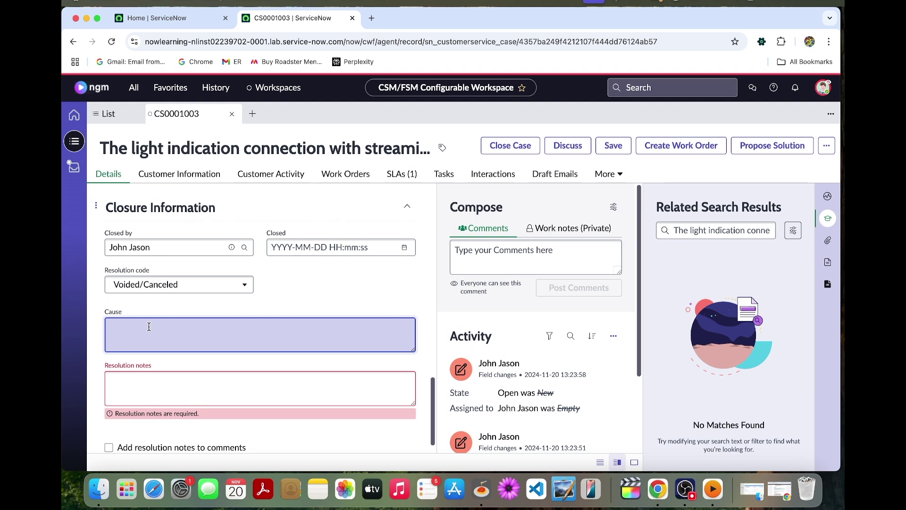
text(So)
click(151, 376)
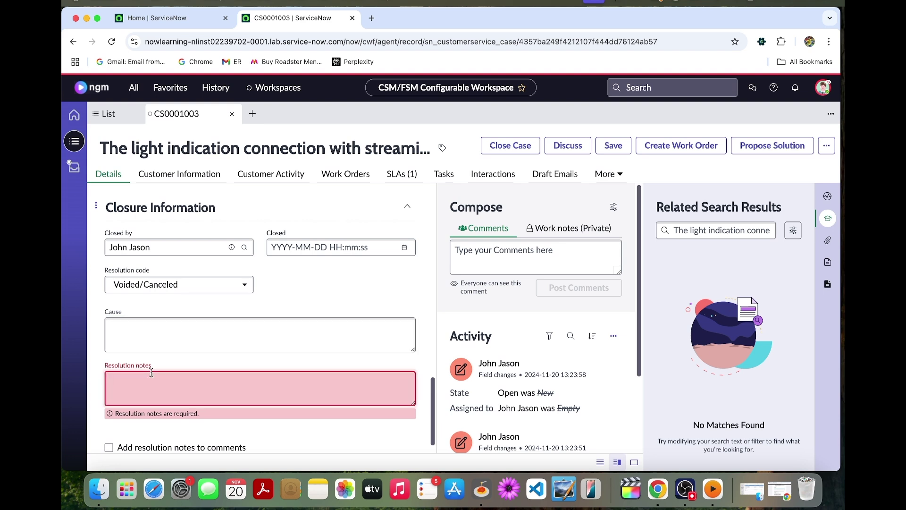
text(Some o)
text(ne)
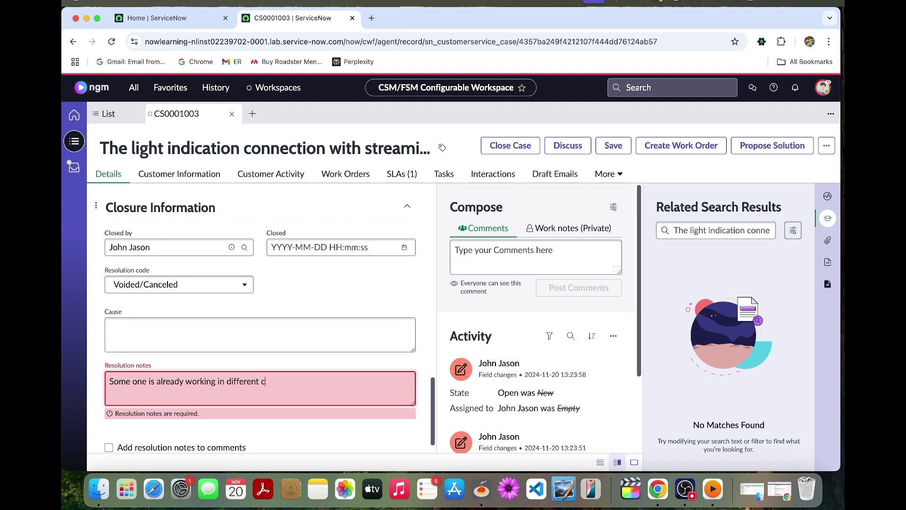
text(ase)
click(127, 338)
text(streaming is not proper)
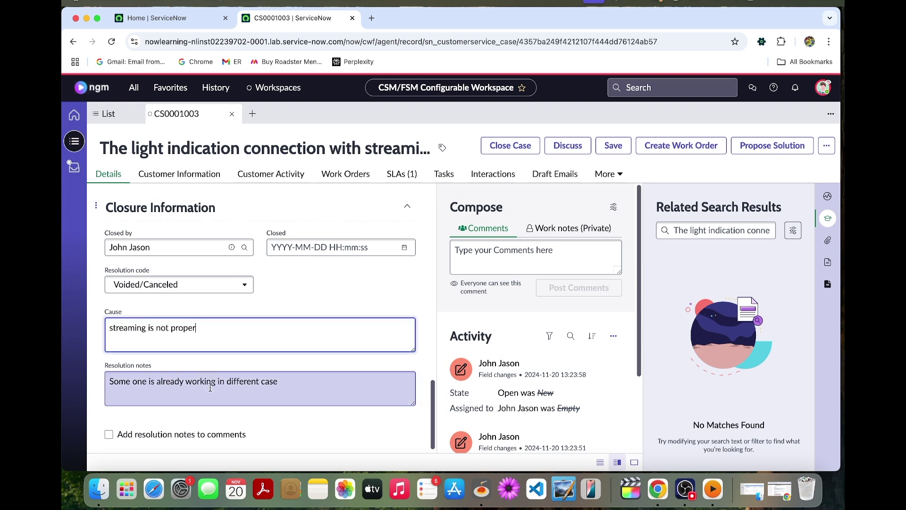
scroll(131, 393, down, 1)
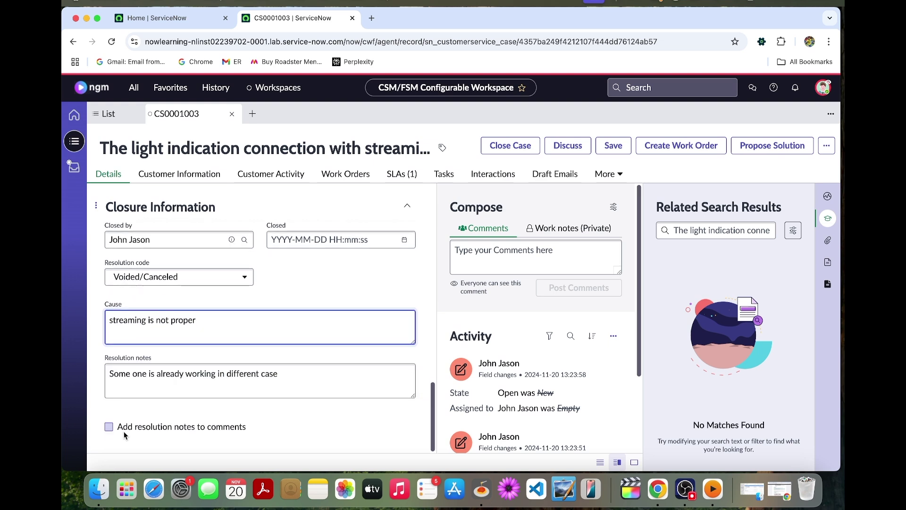
click(109, 427)
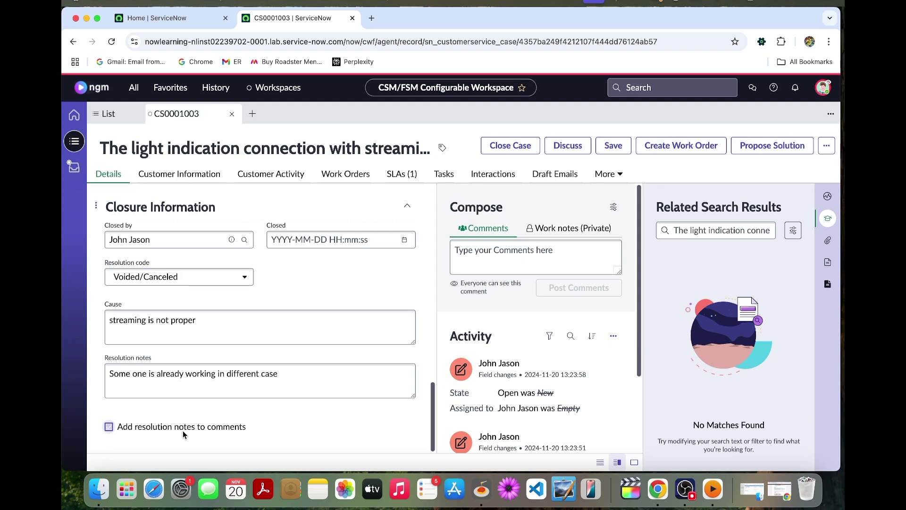
scroll(269, 384, up, 5)
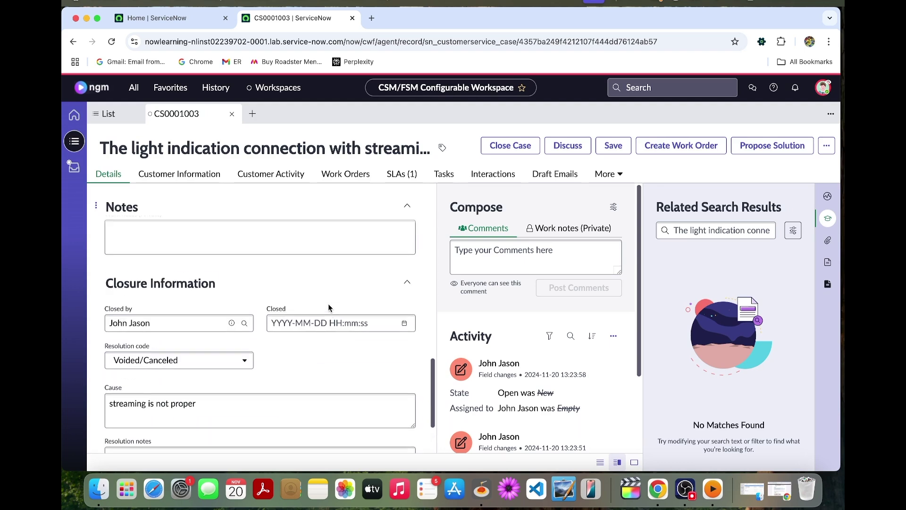
scroll(256, 372, up, 3)
scroll(248, 364, up, 1)
Add the customer-visible additional comment "close the case".
click(229, 365)
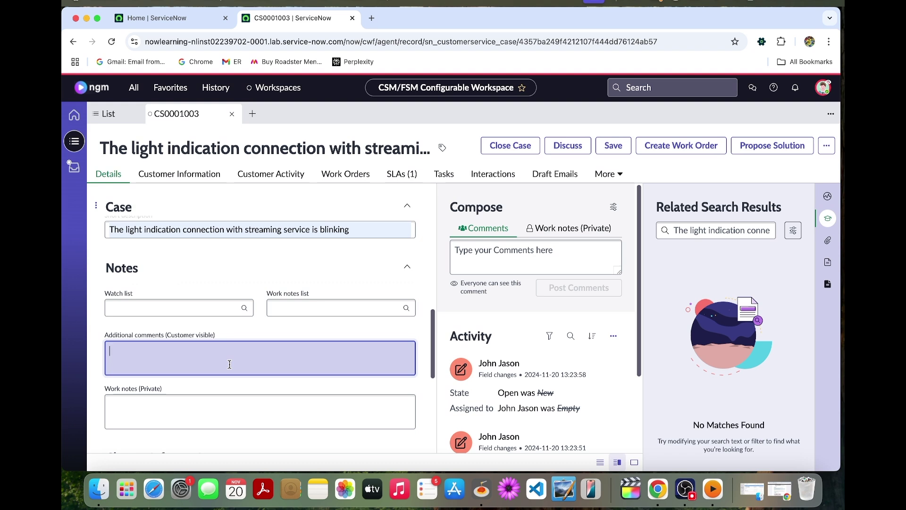
text(close the case)
scroll(255, 323, up, 10)
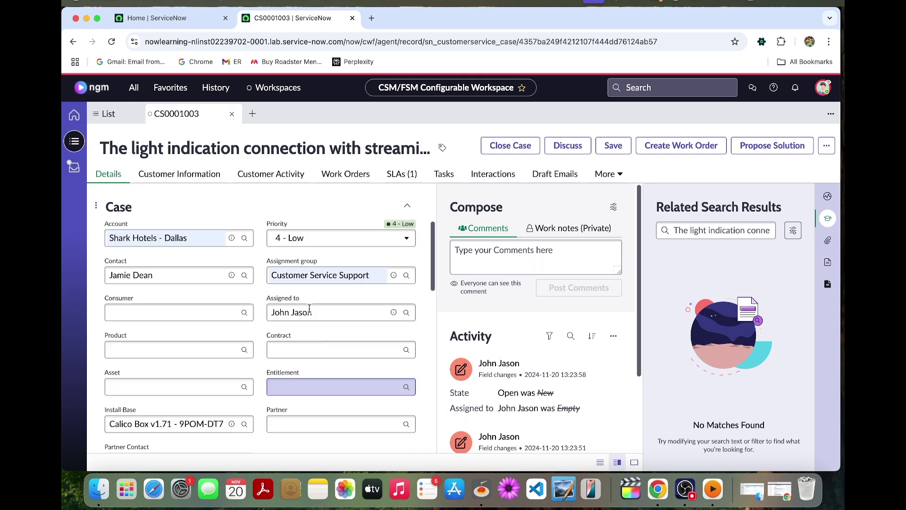
Close case CS0001003 so its state becomes Closed with notes posted to activity.
click(500, 151)
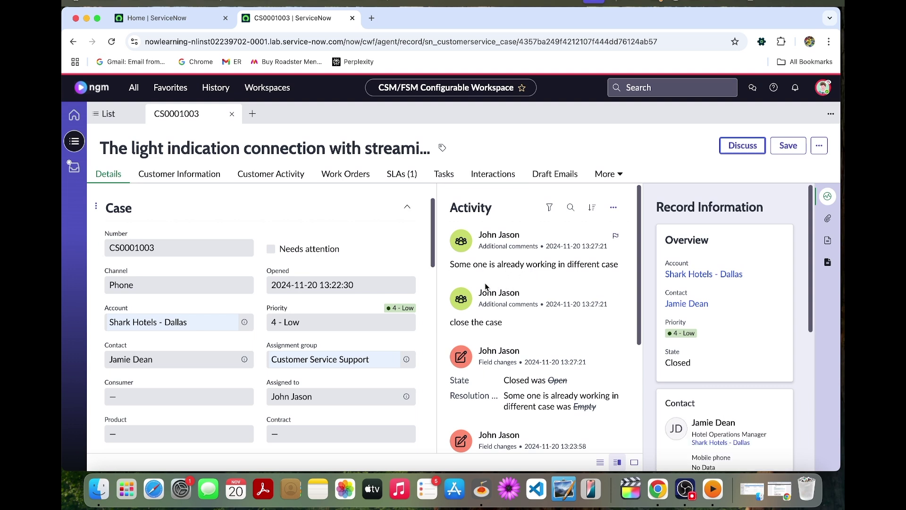
scroll(490, 316, down, 1)
scroll(448, 353, down, 1)
scroll(448, 353, down, 2)
scroll(448, 354, down, 2)
scroll(425, 318, up, 5)
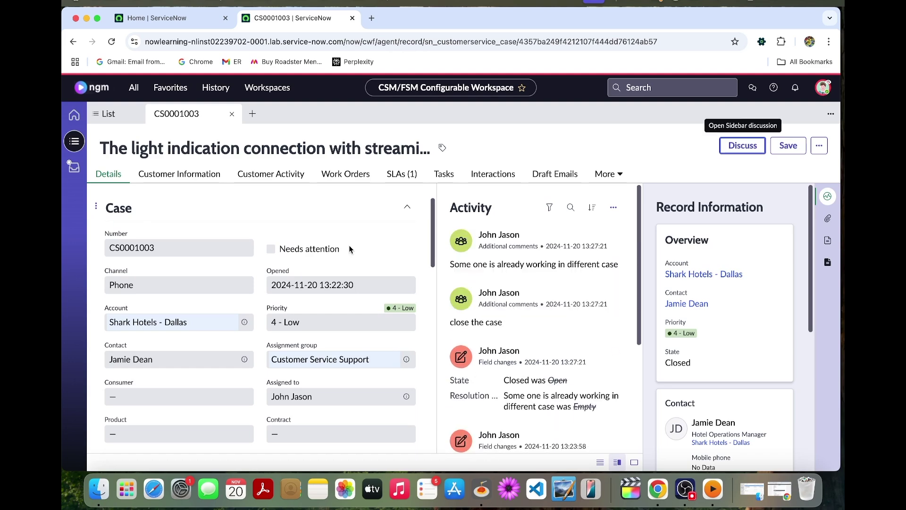